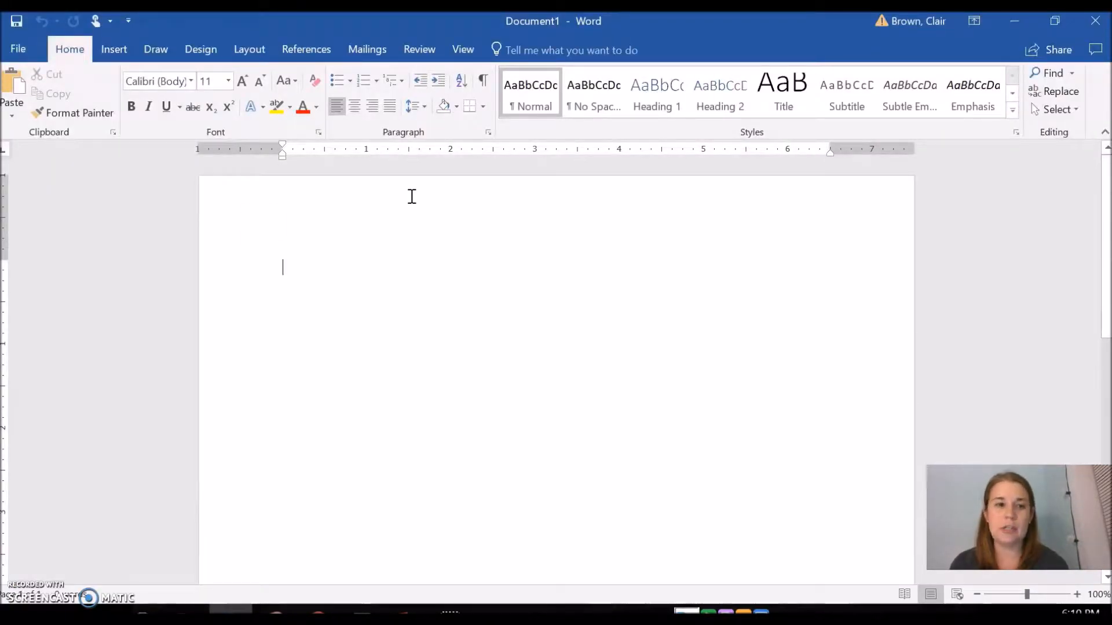
Save the new blank document to the Desktop under the file name "Word Example"
{"action": "left_click", "coordinate": [34, 55]}
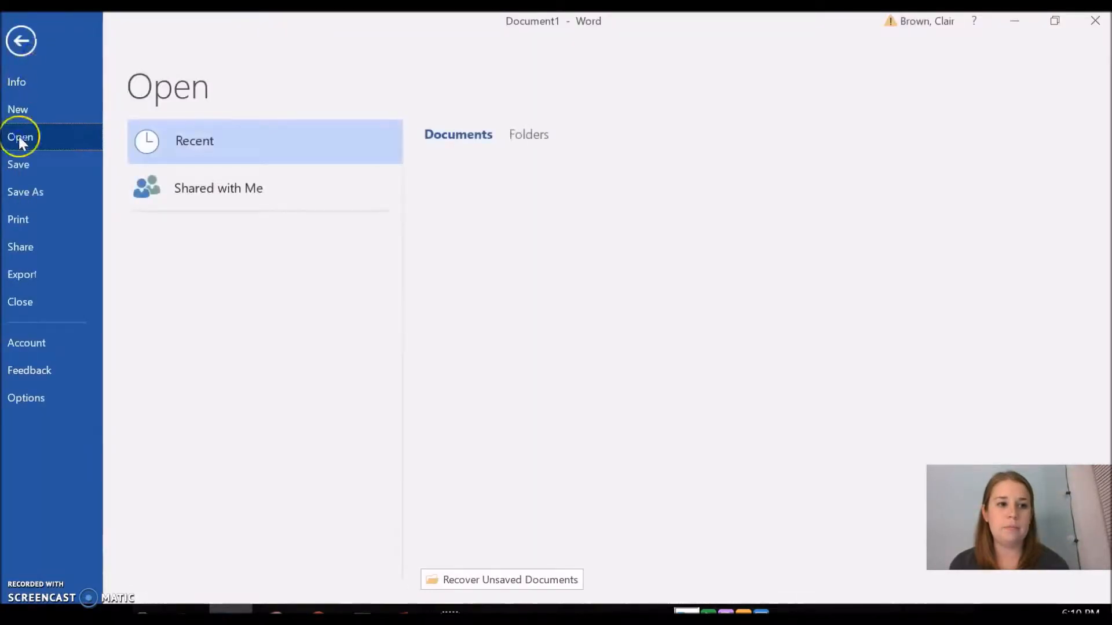
{"action": "left_click", "coordinate": [34, 191]}
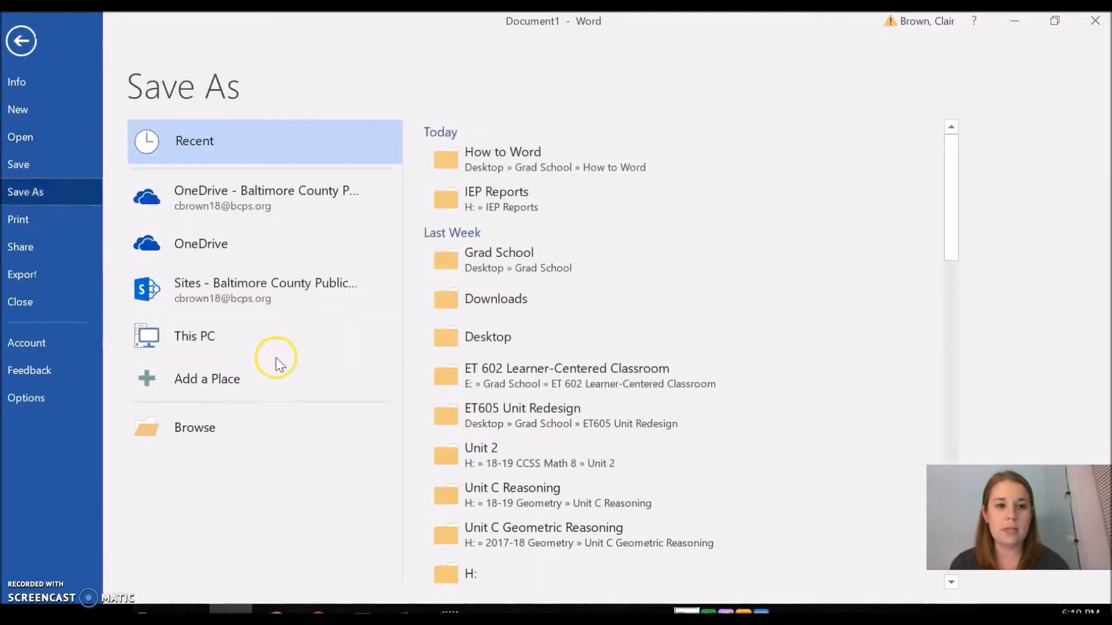
{"action": "left_click", "coordinate": [212, 442]}
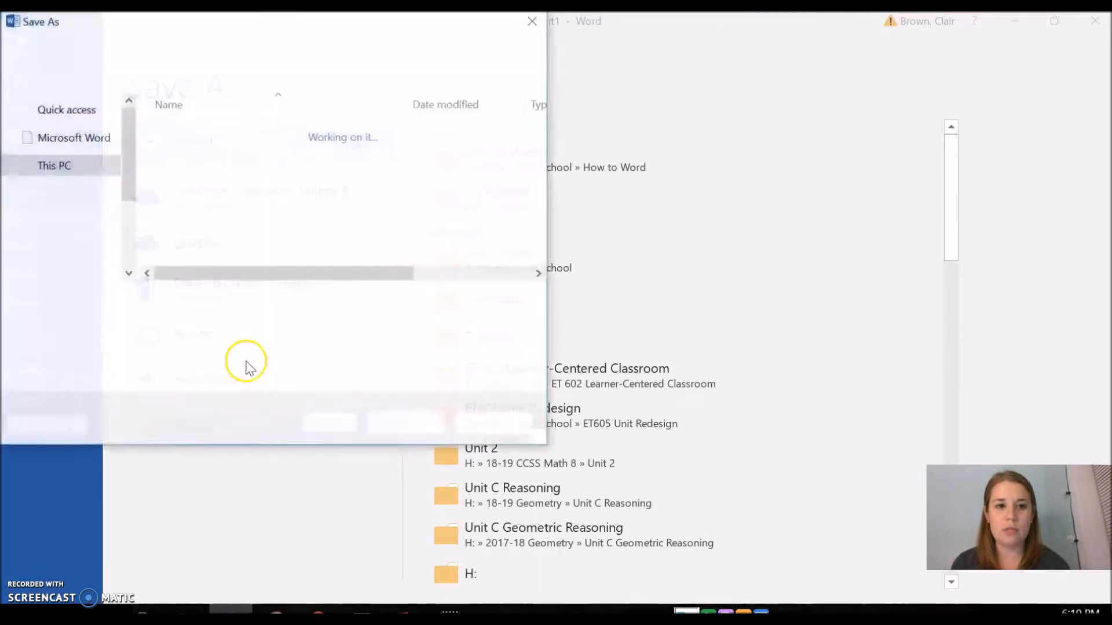
{"action": "left_click", "coordinate": [88, 153]}
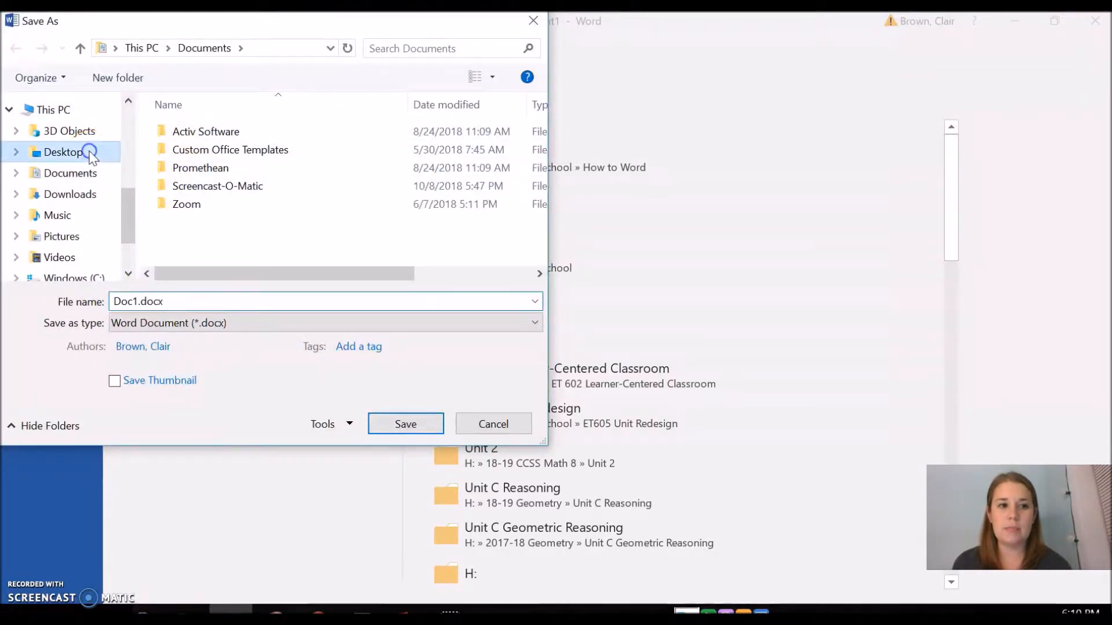
{"action": "left_click", "coordinate": [137, 301]}
{"action": "left_click", "coordinate": [137, 302]}
{"action": "key", "text": "BackSpace"}
{"action": "key", "text": "BackSpace"}
{"action": "key", "text": "BackSpace"}
{"action": "key", "text": "BackSpace"}
{"action": "type", "text": "Word"}
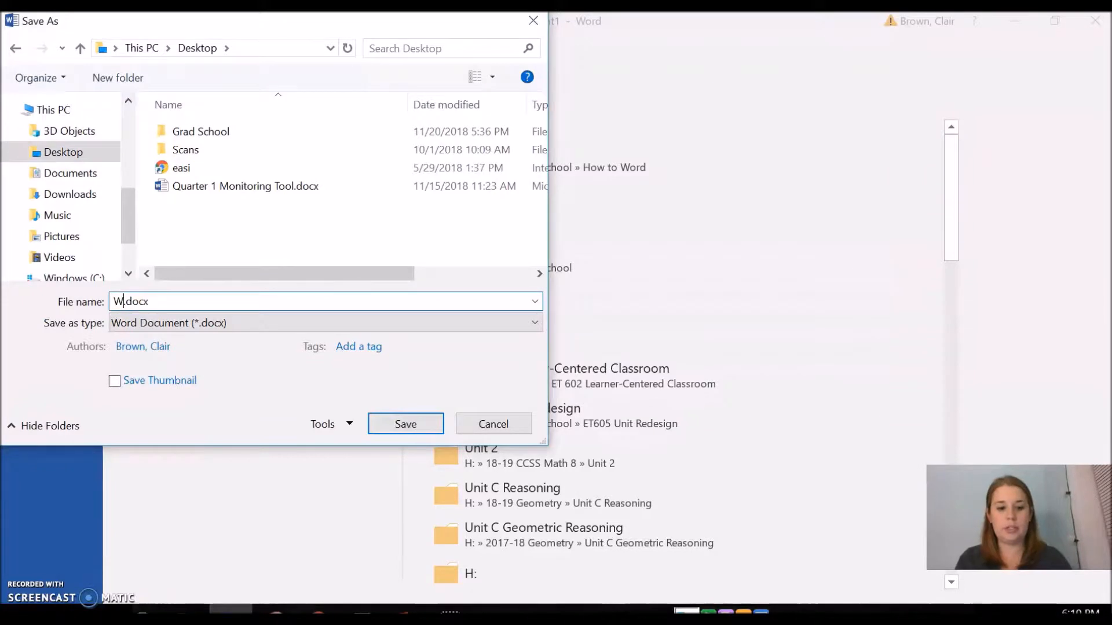
{"action": "type", "text": " Example"}
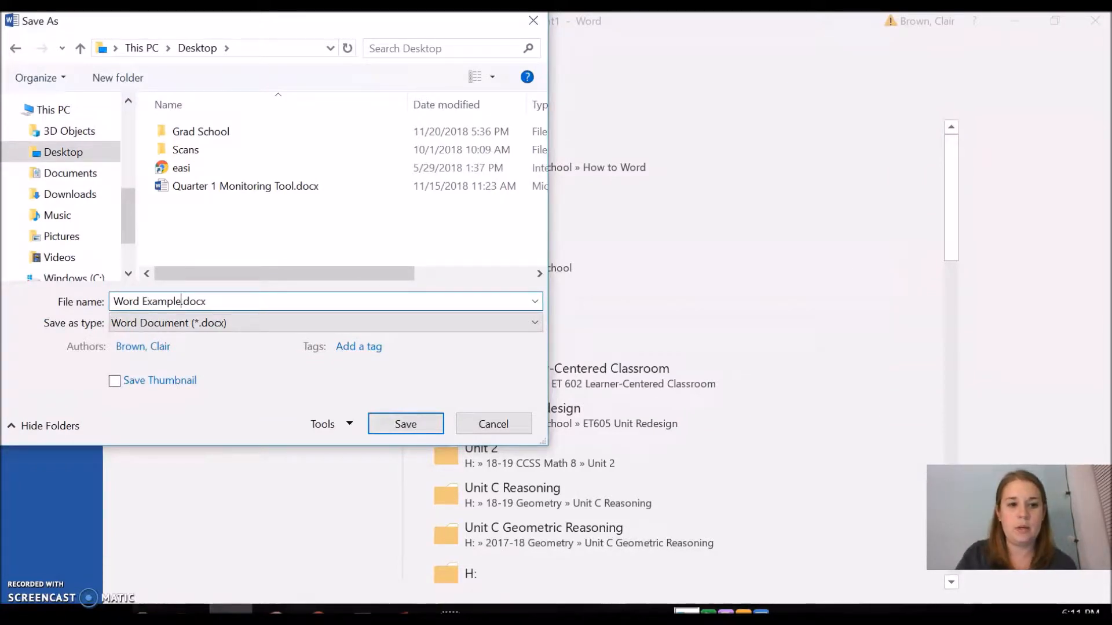
{"action": "left_click", "coordinate": [397, 421]}
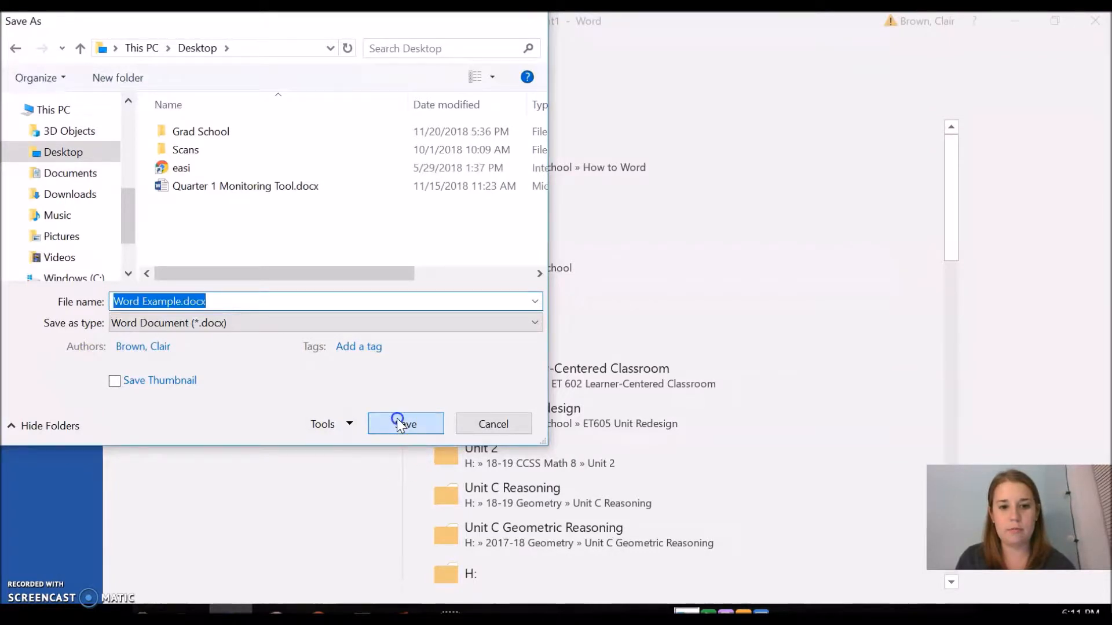
{"action": "left_click", "coordinate": [574, 384]}
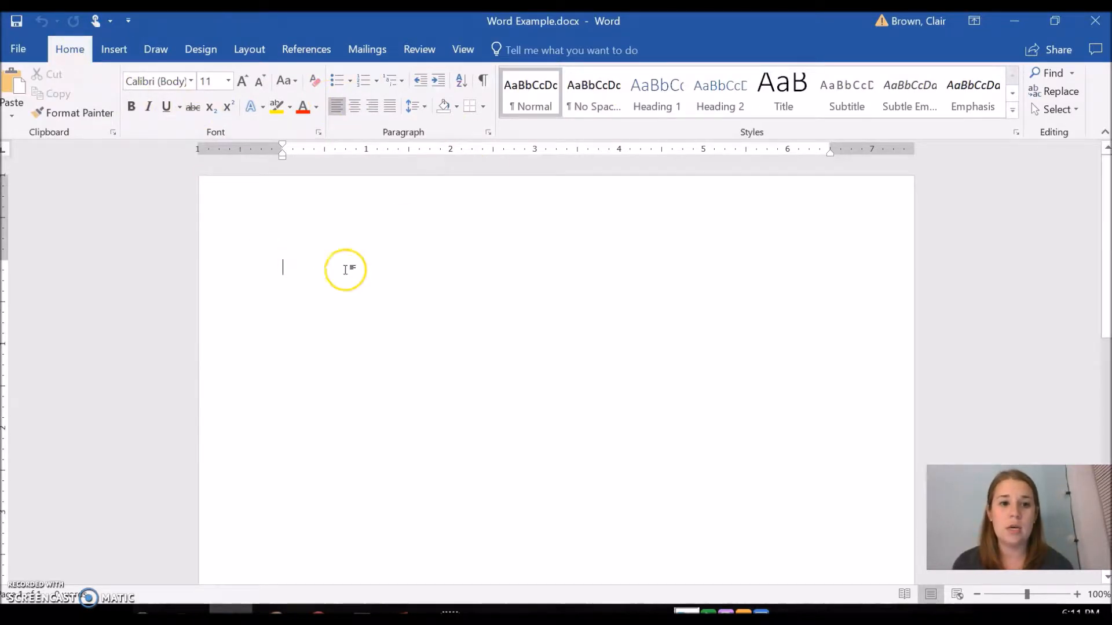
Type the line "This is the title of my document" at the top of the page
{"action": "type", "text": "This is th"}
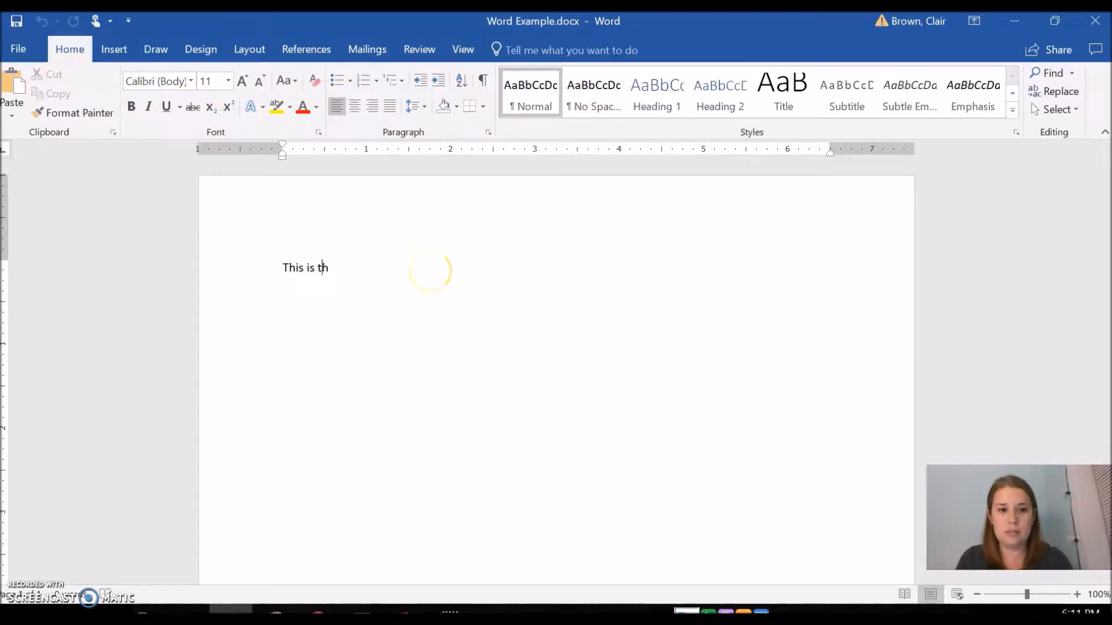
{"action": "type", "text": "e title of my document"}
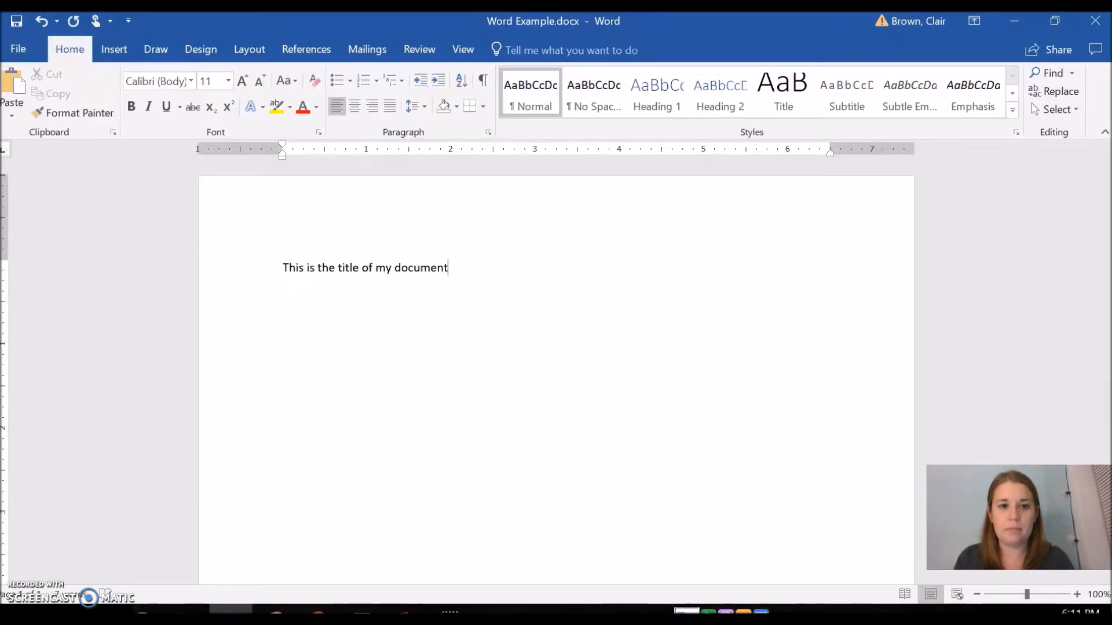
Select the title line and increase its font size to 18 pt
{"action": "triple_click", "coordinate": [285, 271]}
{"action": "left_click", "coordinate": [467, 303]}
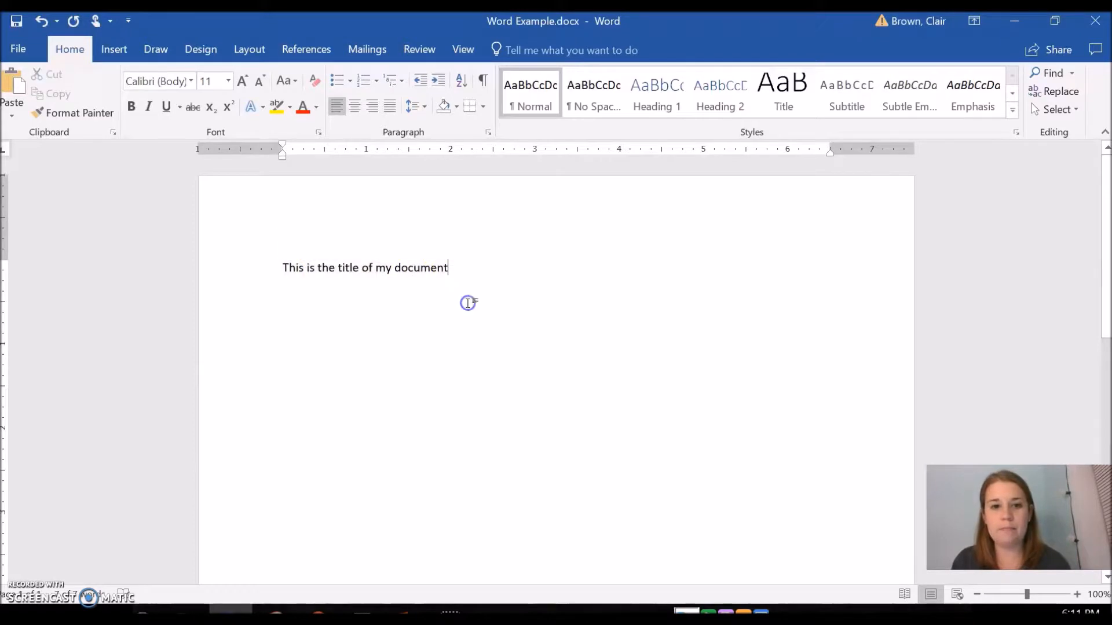
{"action": "left_click_drag", "start_coordinate": [455, 269], "coordinate": [288, 266]}
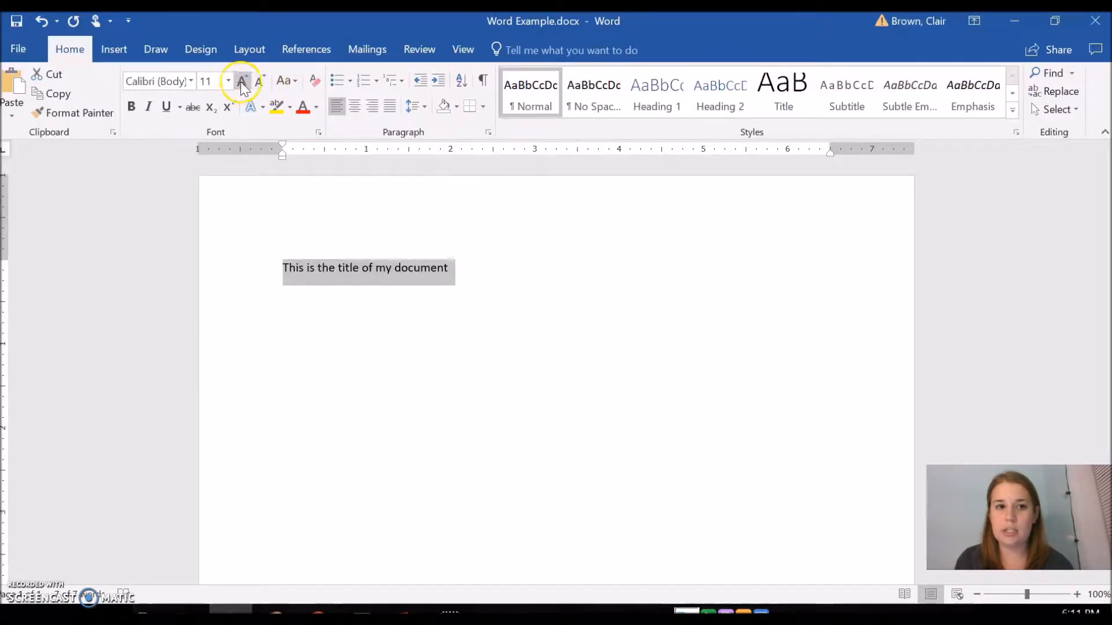
{"action": "left_click", "coordinate": [242, 82]}
{"action": "right_click", "coordinate": [244, 82]}
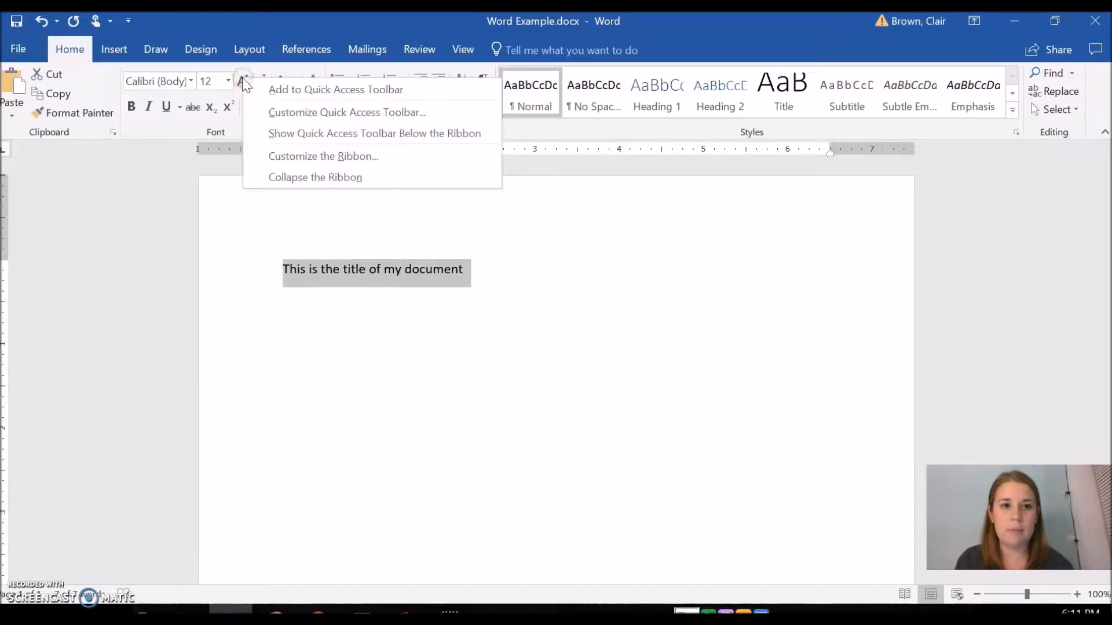
{"action": "left_click", "coordinate": [242, 81]}
{"action": "left_click", "coordinate": [242, 81]}
{"action": "left_click", "coordinate": [243, 81]}
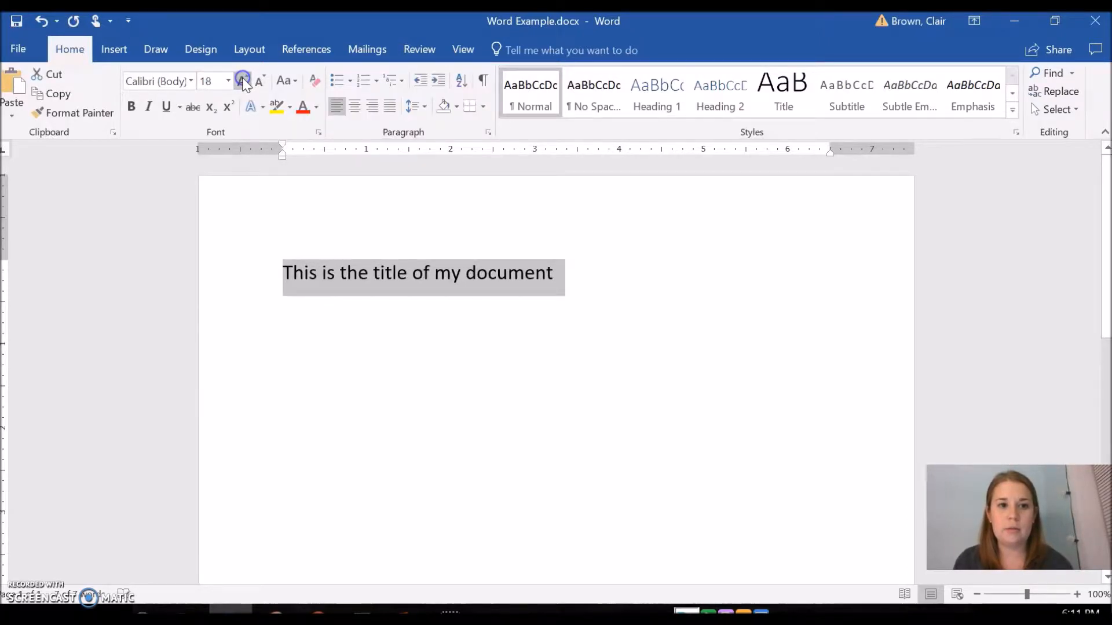
Make the title bold and underlined and give it a blue standard font color
{"action": "left_click", "coordinate": [132, 106]}
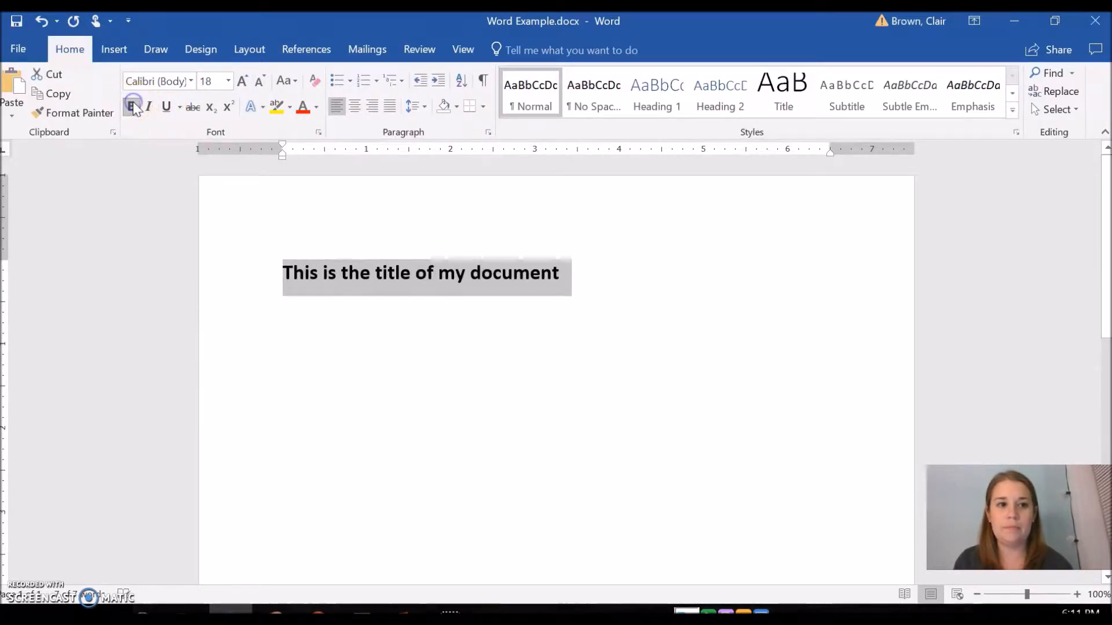
{"action": "left_click", "coordinate": [167, 108]}
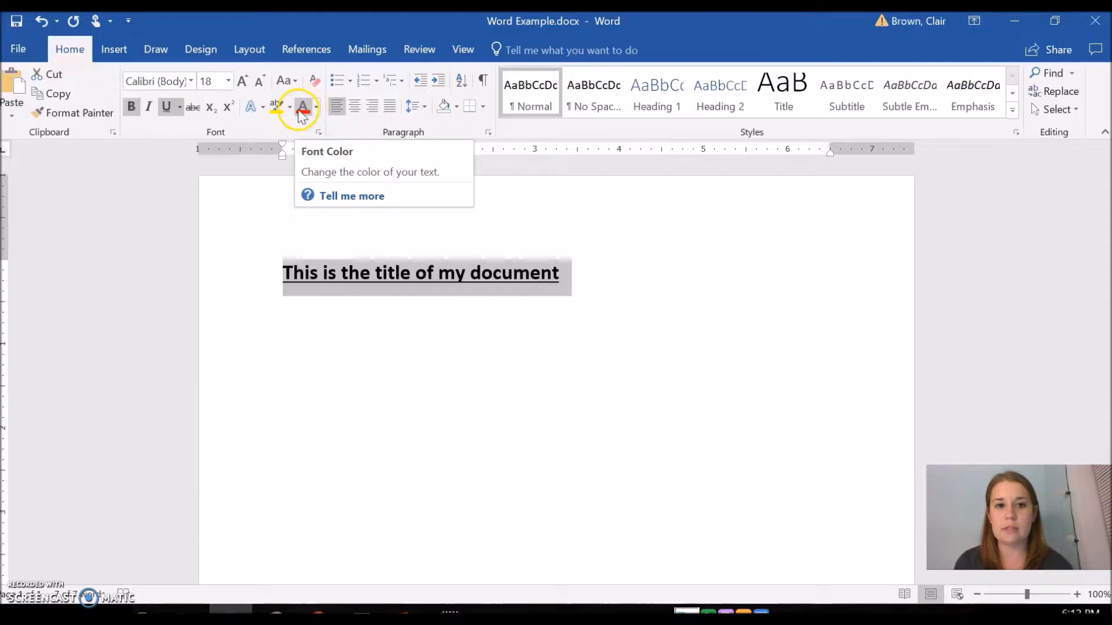
{"action": "left_click", "coordinate": [316, 107]}
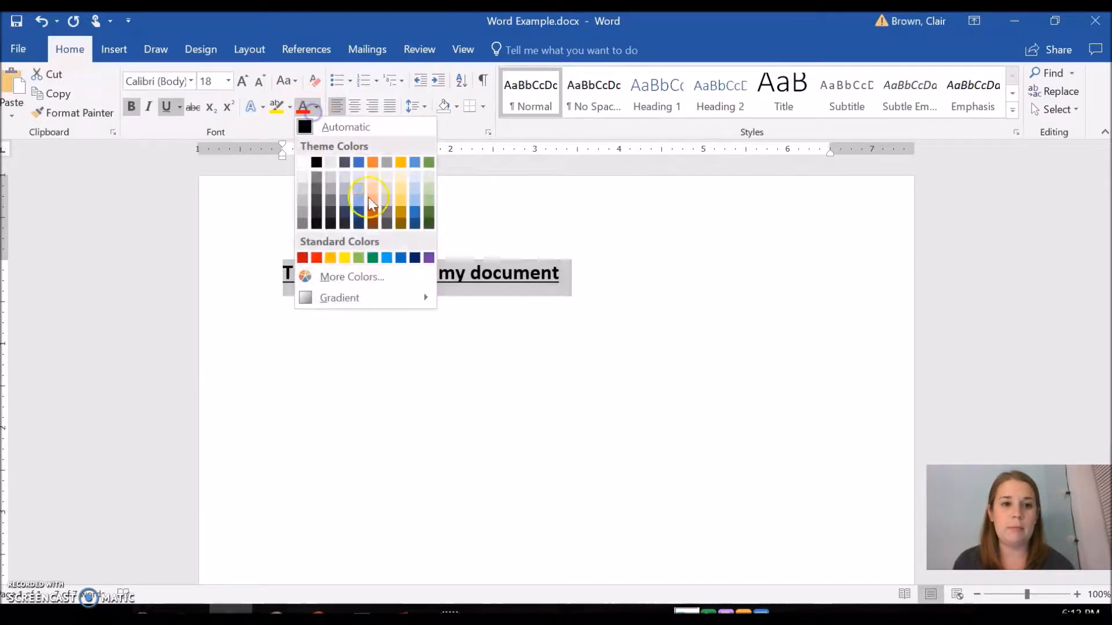
{"action": "left_click", "coordinate": [400, 258]}
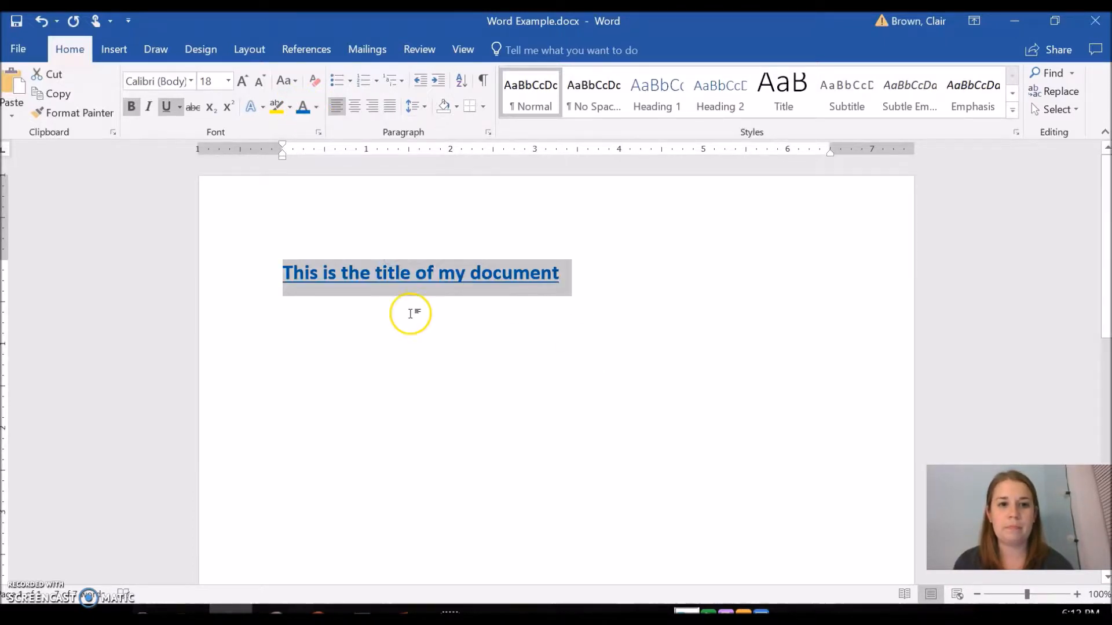
Change the title's font to Britannic Bold and center the title on the page
{"action": "left_click", "coordinate": [191, 81]}
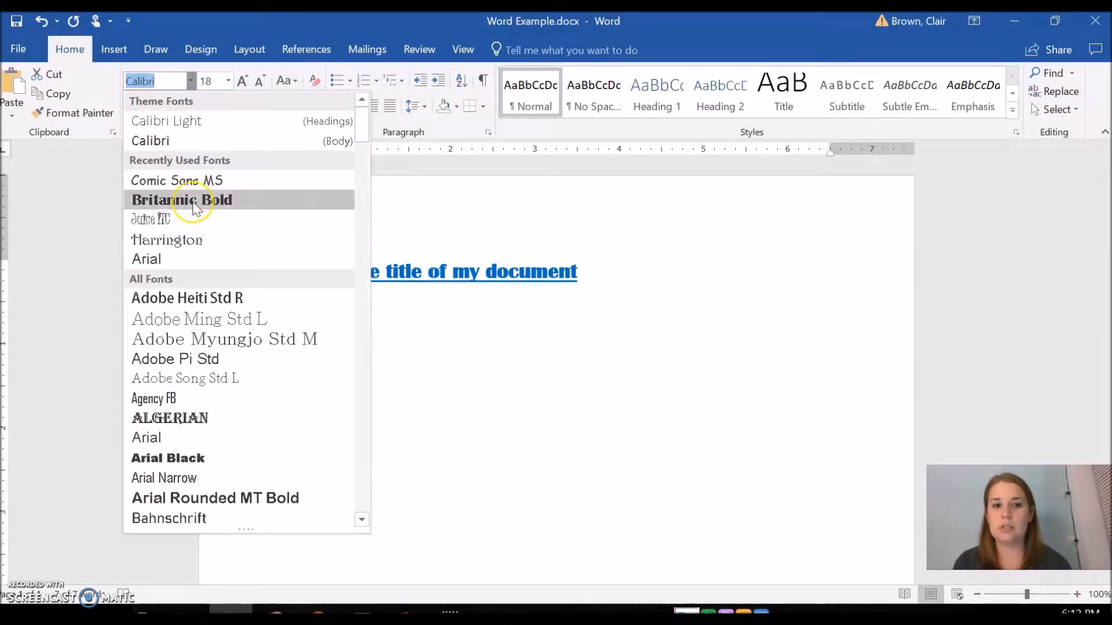
{"action": "left_click", "coordinate": [194, 206]}
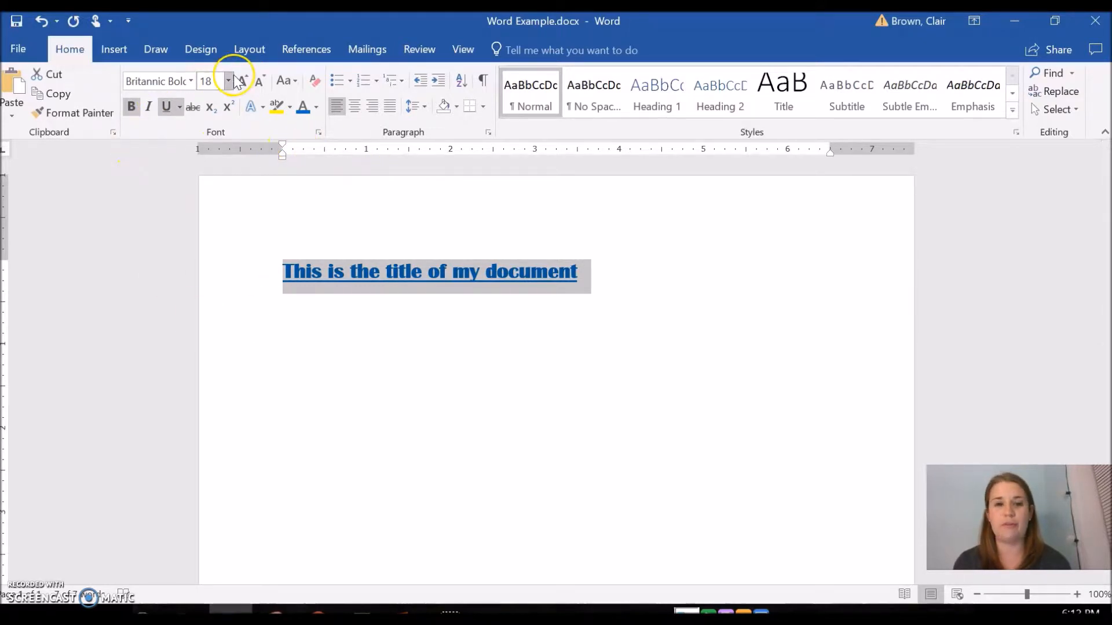
{"action": "left_click", "coordinate": [353, 109]}
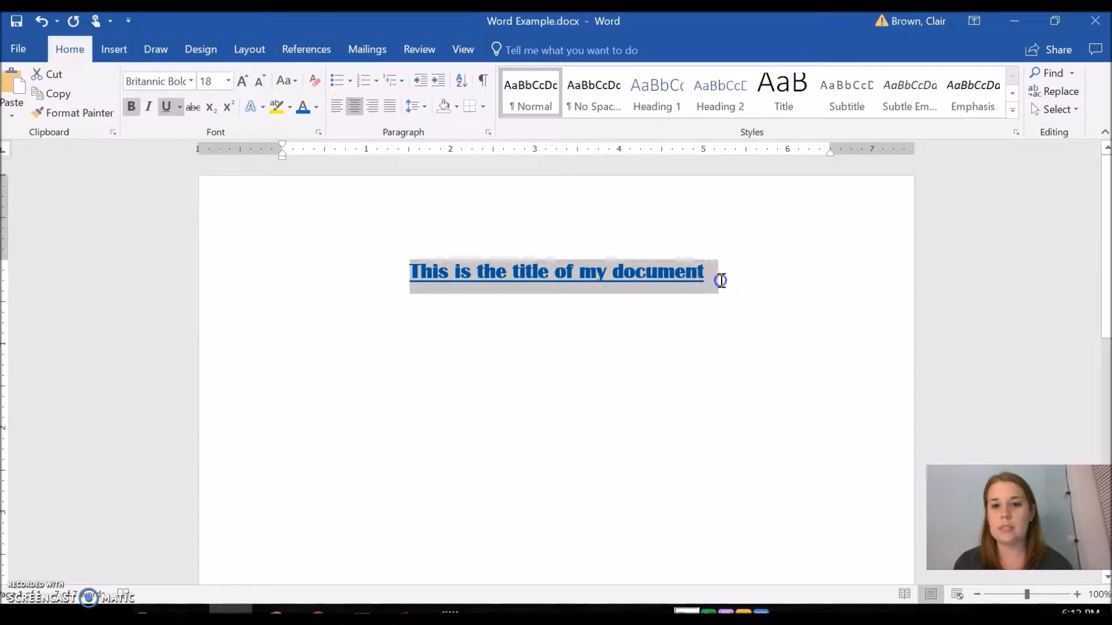
Start a new left-aligned line below the title with bold and underline turned off and font size 14
{"action": "left_click", "coordinate": [721, 280]}
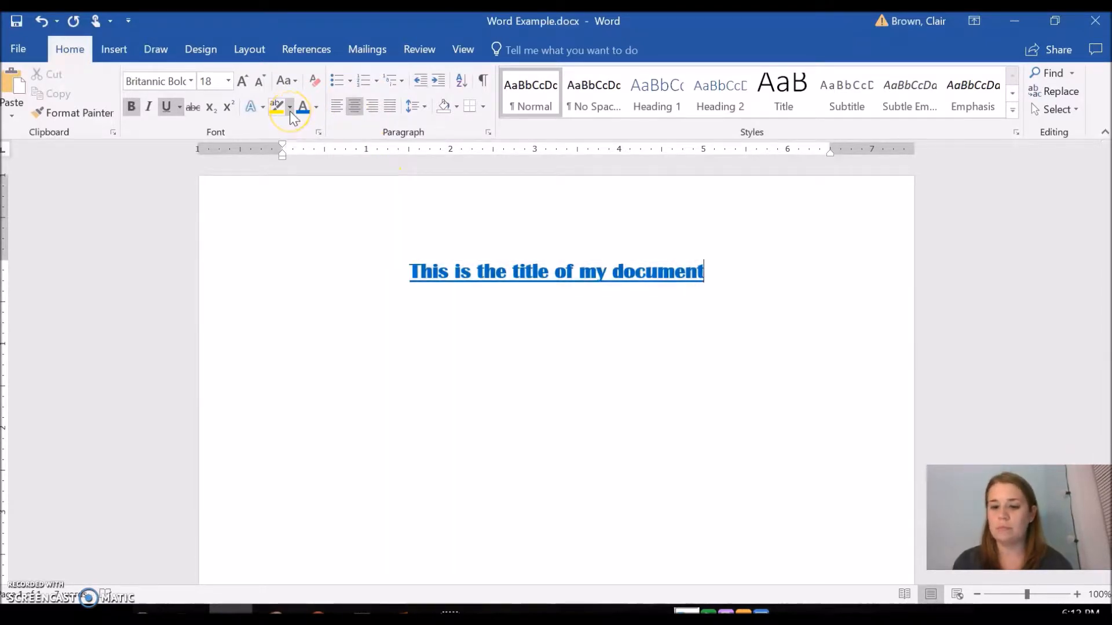
{"action": "key", "text": "Return"}
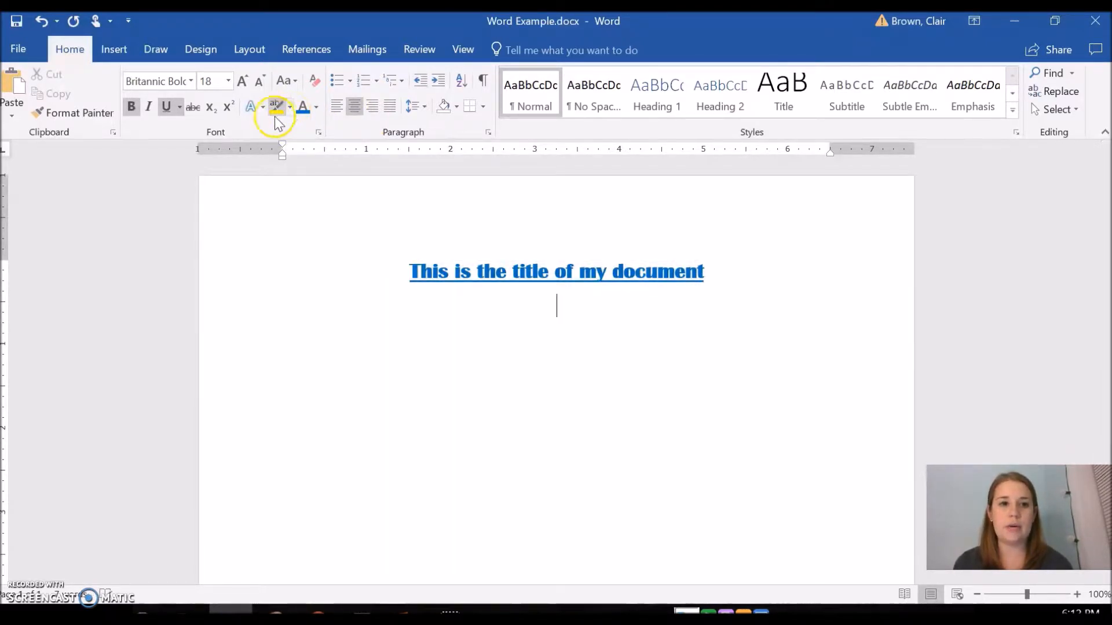
{"action": "left_click", "coordinate": [336, 109]}
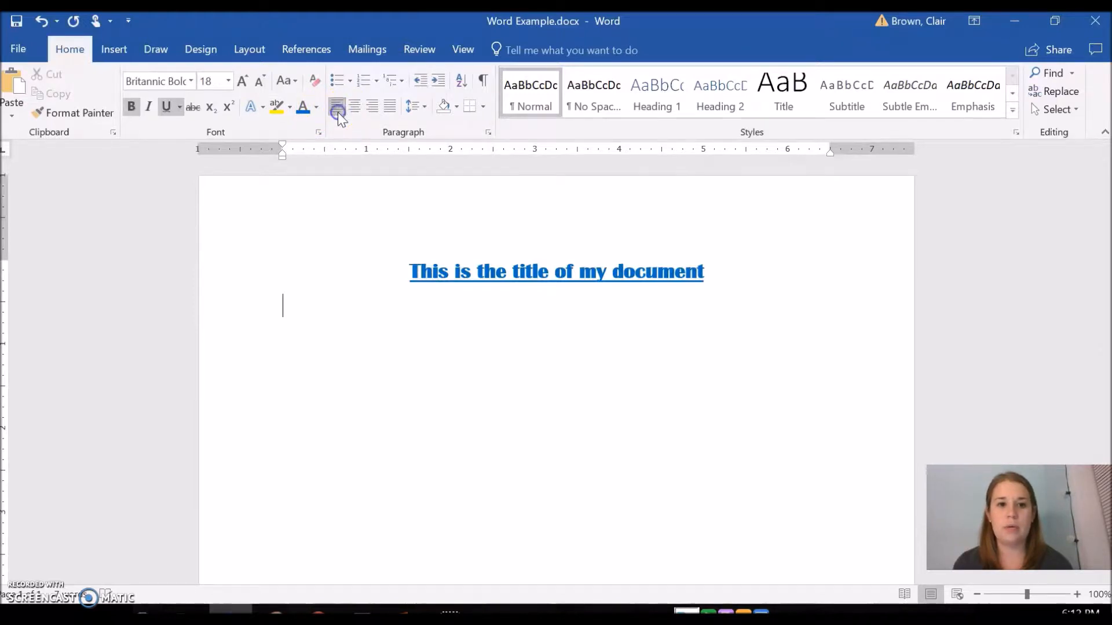
{"action": "left_click", "coordinate": [165, 108]}
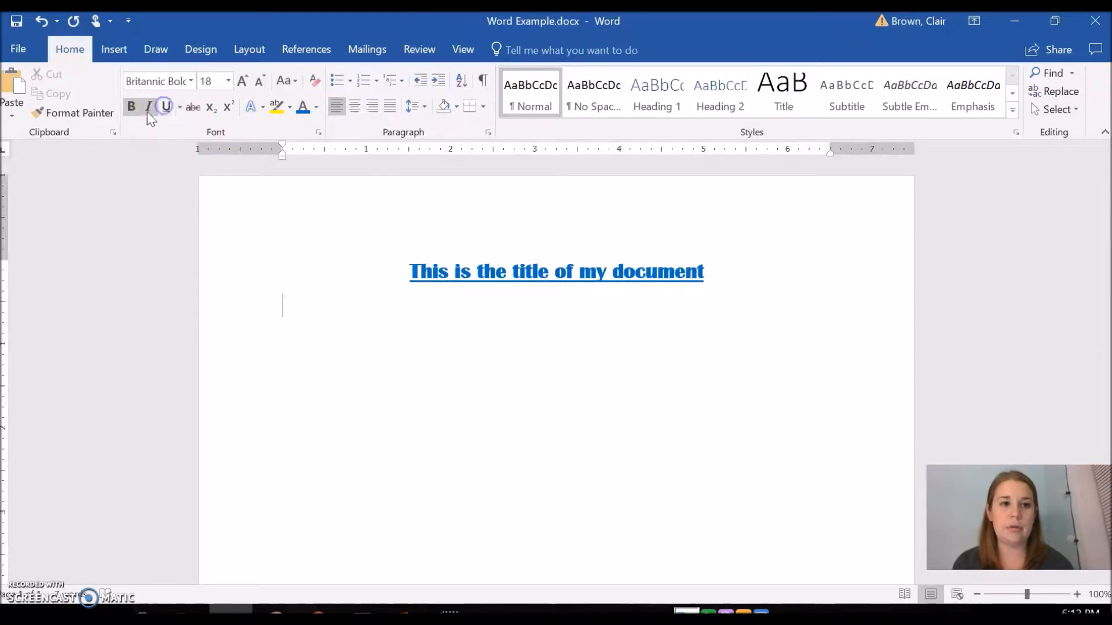
{"action": "left_click", "coordinate": [131, 108]}
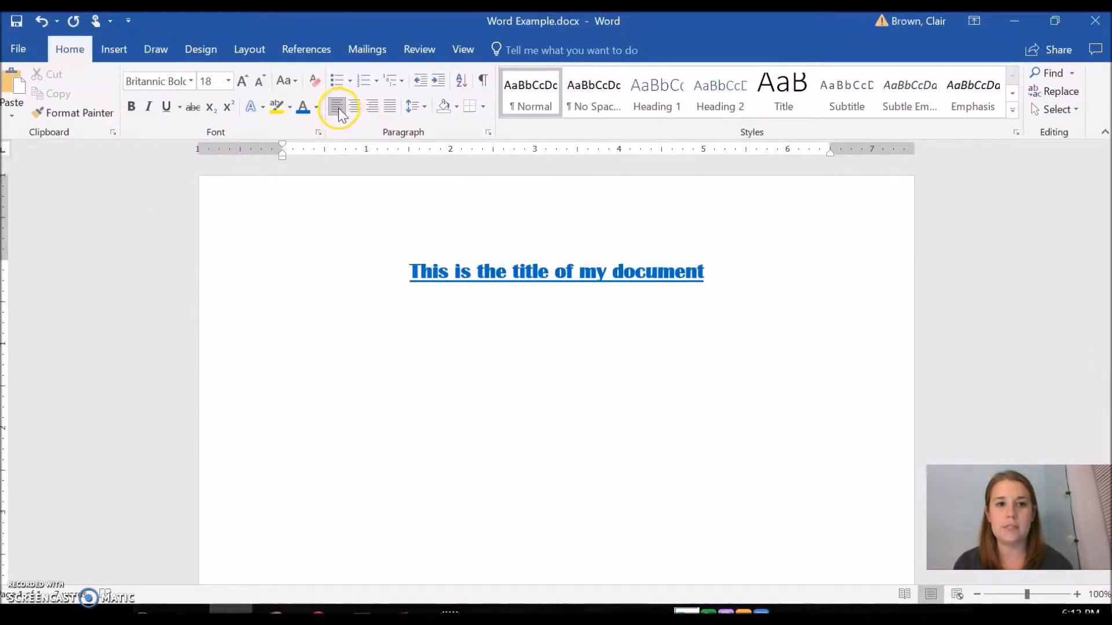
{"action": "left_click", "coordinate": [259, 81]}
{"action": "left_click", "coordinate": [259, 81]}
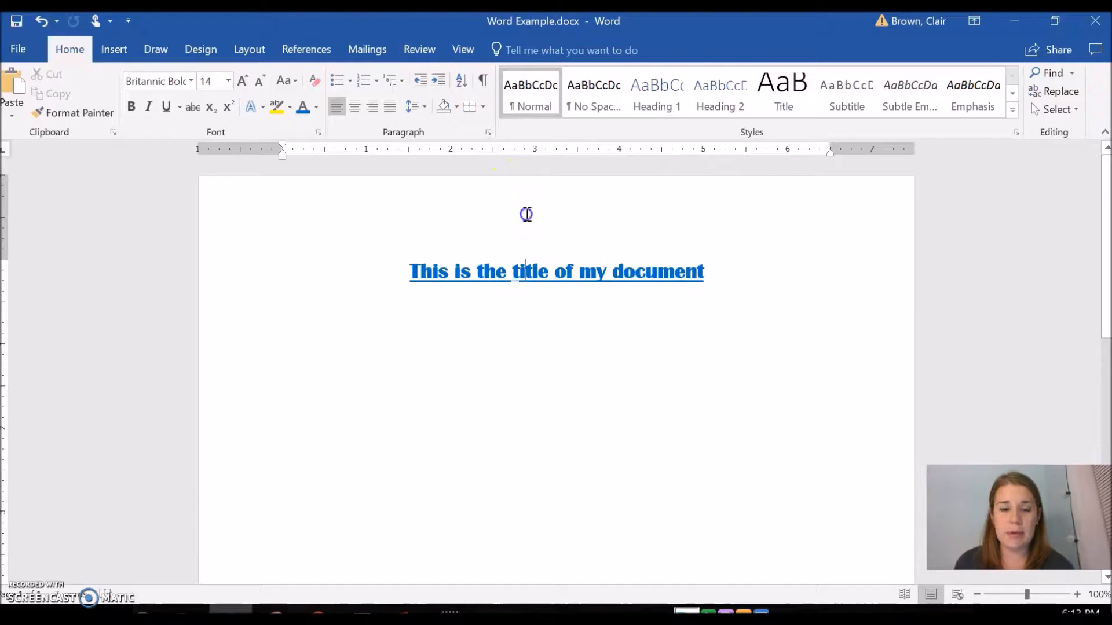
Open the page header and enter the teacher's name and "Pride Period" on two right-aligned lines
{"action": "double_click", "coordinate": [525, 214]}
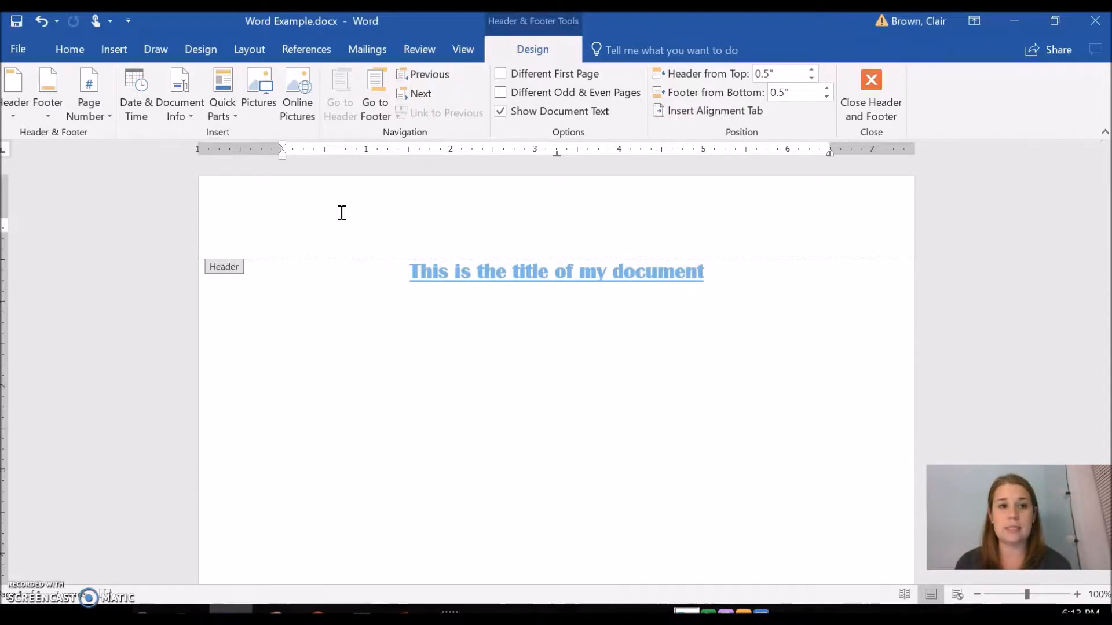
{"action": "left_click", "coordinate": [71, 50]}
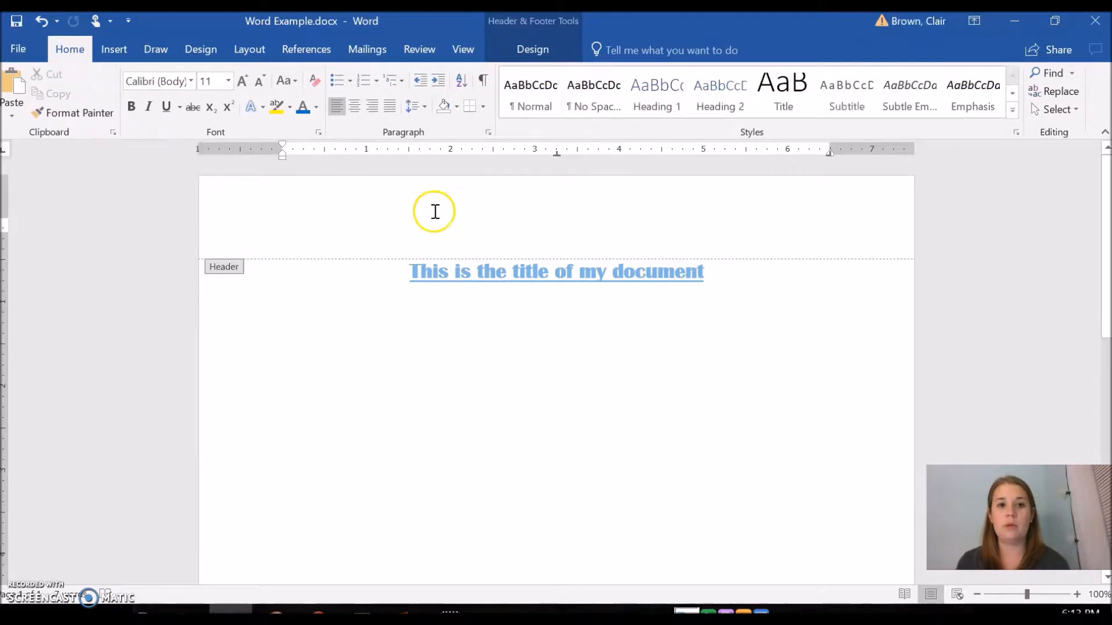
{"action": "left_click", "coordinate": [373, 109]}
{"action": "type", "text": "Ms. bro"}
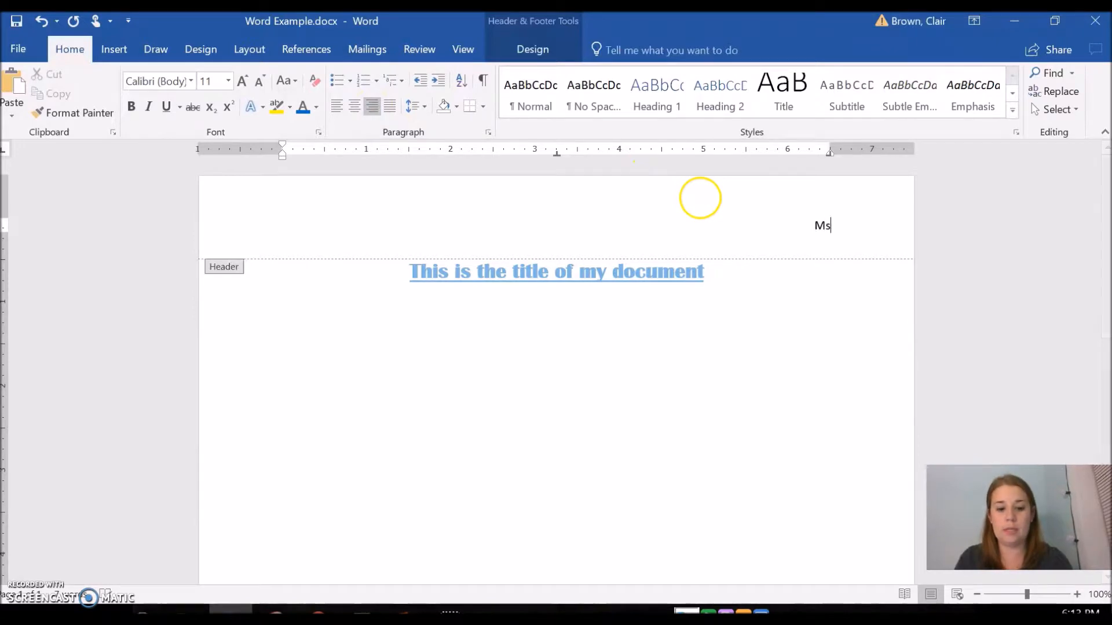
{"action": "key", "text": "BackSpace"}
{"action": "key", "text": "BackSpace"}
{"action": "key", "text": "BackSpace"}
{"action": "type", "text": "Brown"}
{"action": "key", "text": "Return"}
{"action": "type", "text": "Pride Period"}
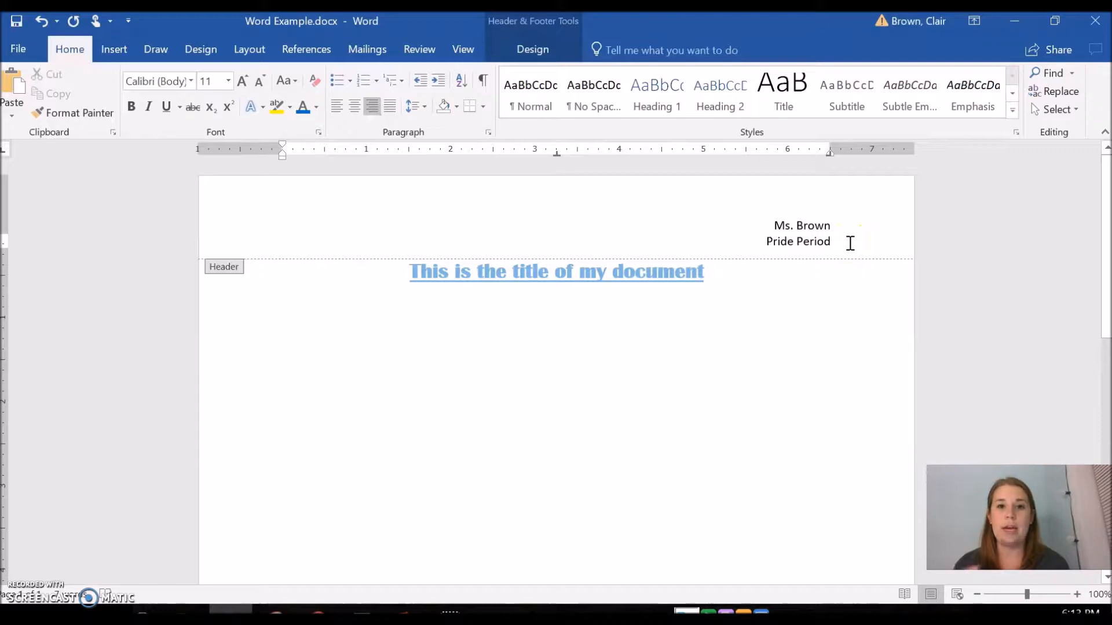
Leave the header, reopen it, and view the Header & Footer design tools
{"action": "double_click", "coordinate": [584, 441]}
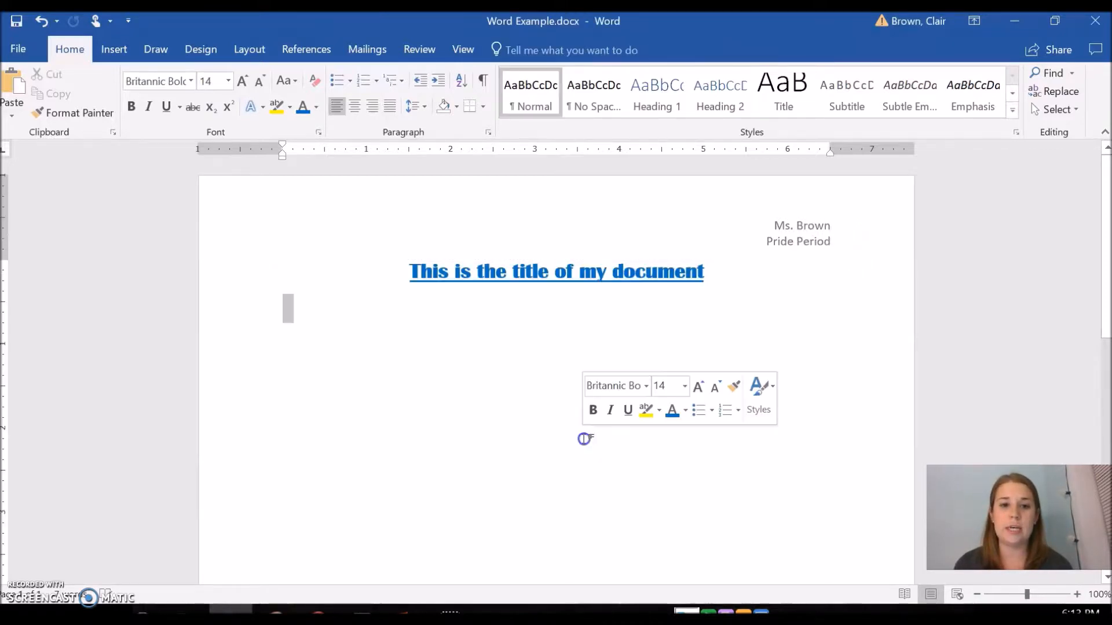
{"action": "double_click", "coordinate": [426, 215]}
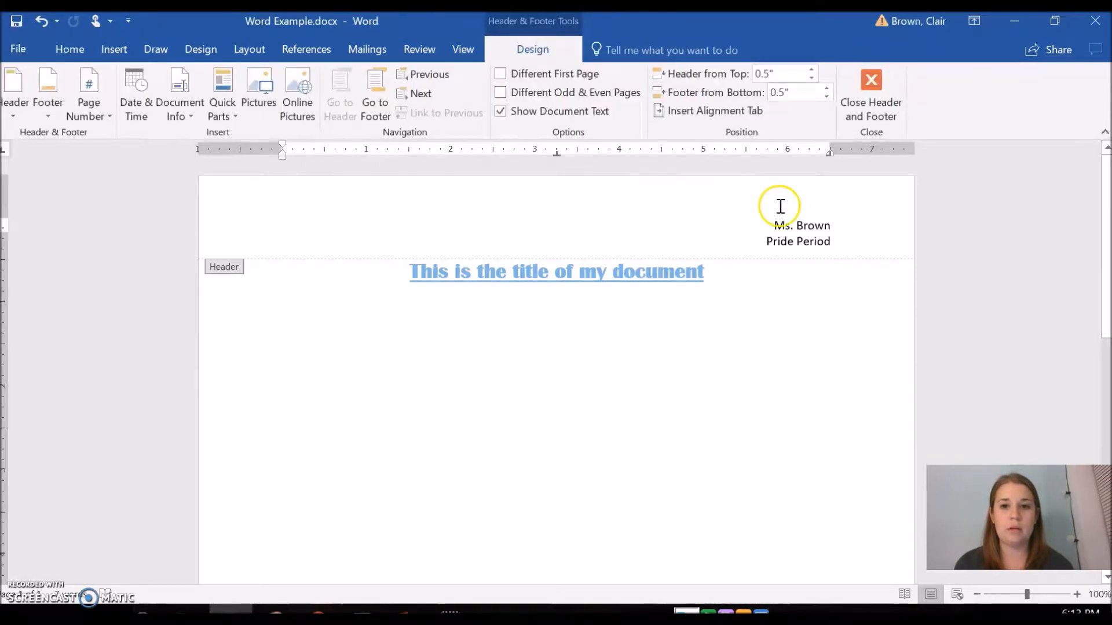
{"action": "left_click", "coordinate": [85, 58]}
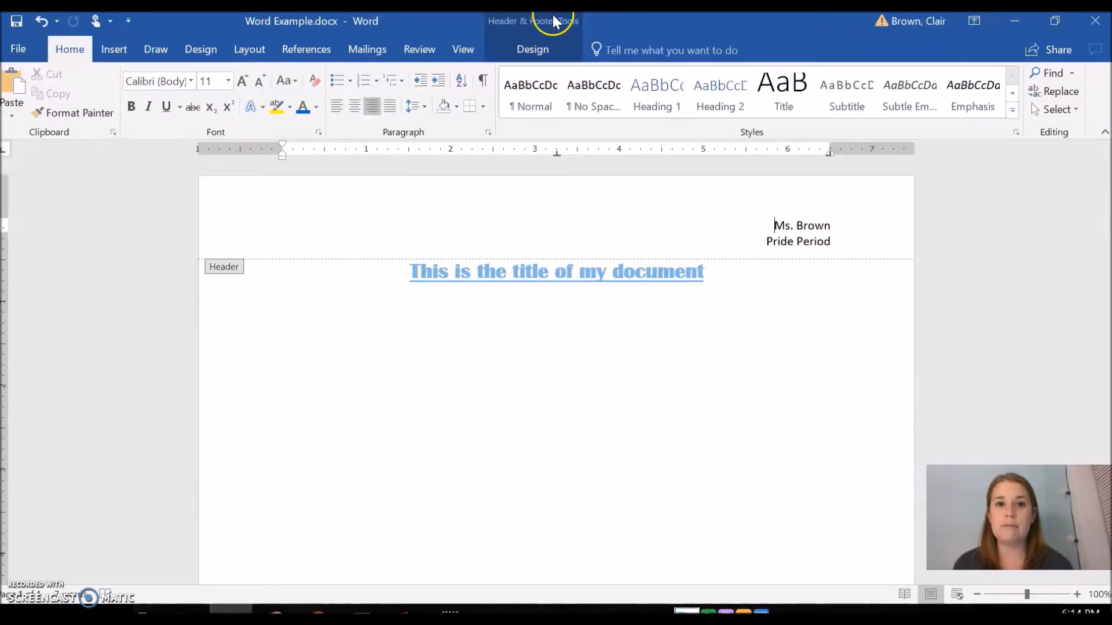
{"action": "left_click", "coordinate": [534, 51]}
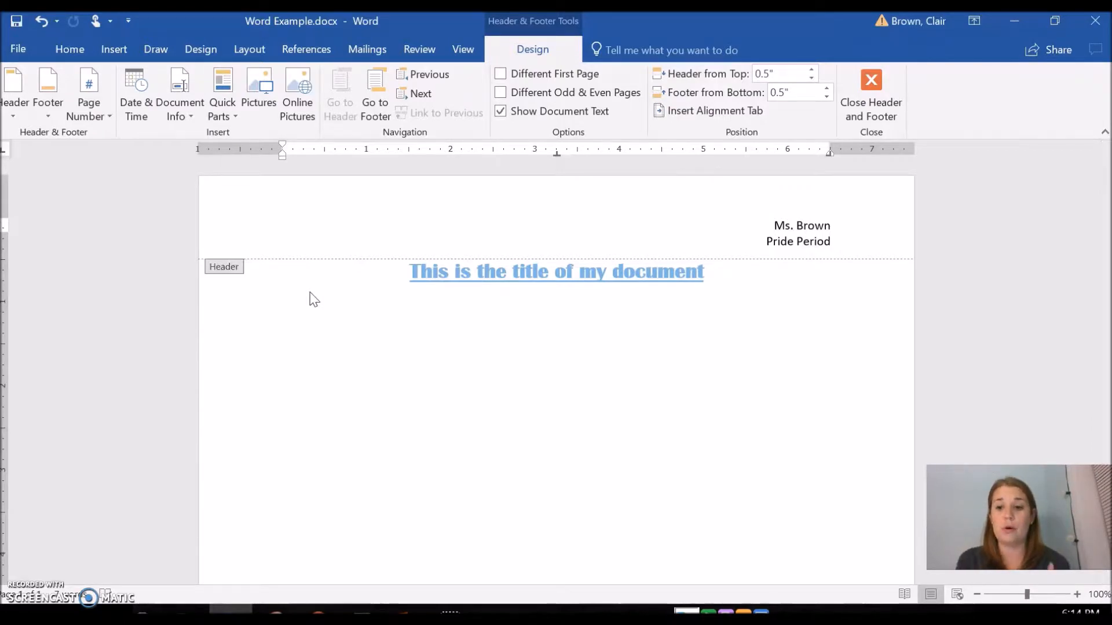
Move into the page footer and center-align its text
{"action": "left_click", "coordinate": [501, 406]}
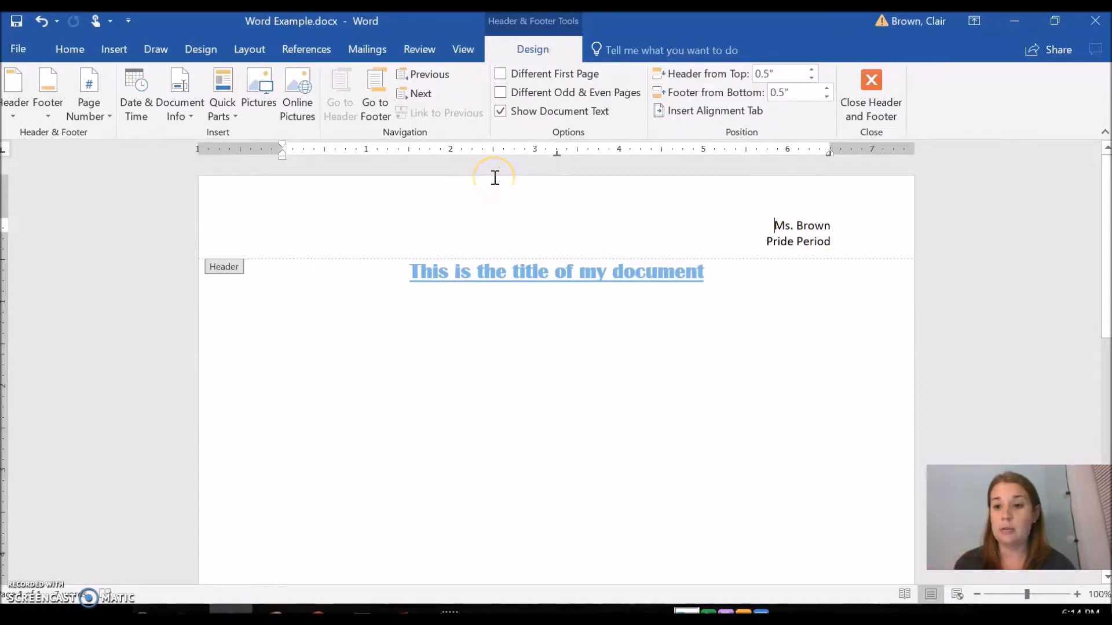
{"action": "left_click", "coordinate": [494, 228]}
{"action": "scroll", "coordinate": [492, 231], "scroll_direction": "down", "scroll_amount": 10}
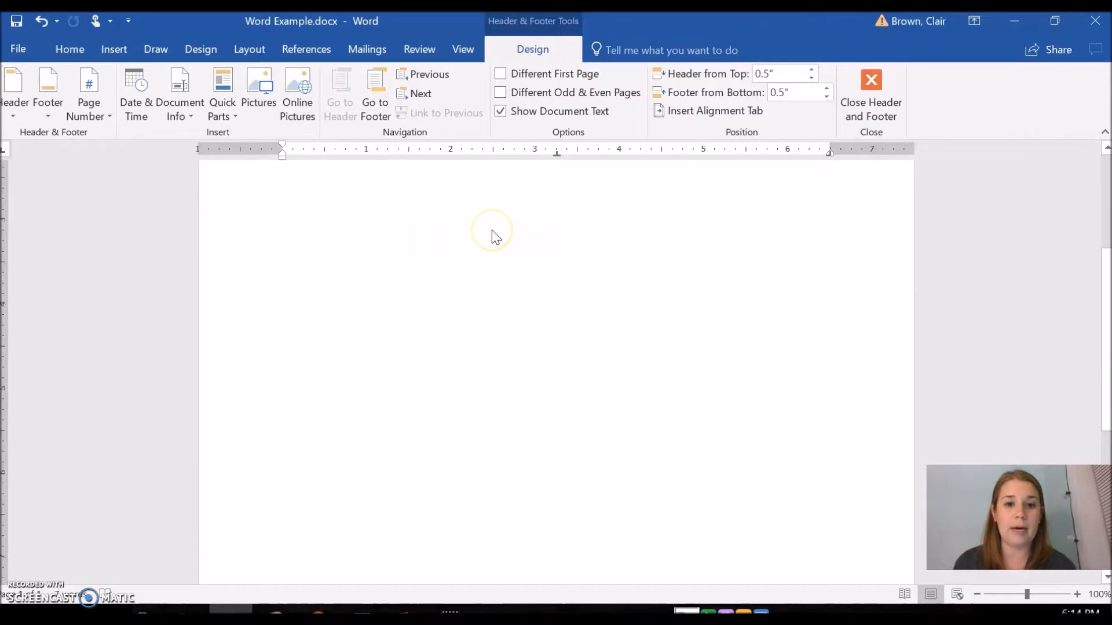
{"action": "scroll", "coordinate": [492, 231], "scroll_direction": "down", "scroll_amount": 3}
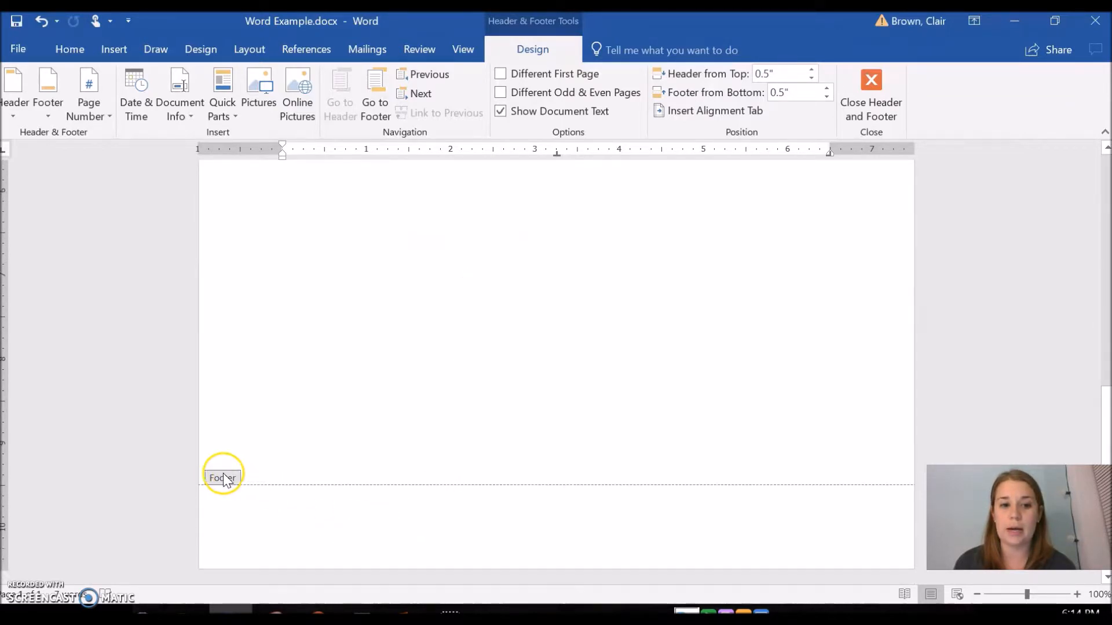
{"action": "left_click", "coordinate": [506, 505]}
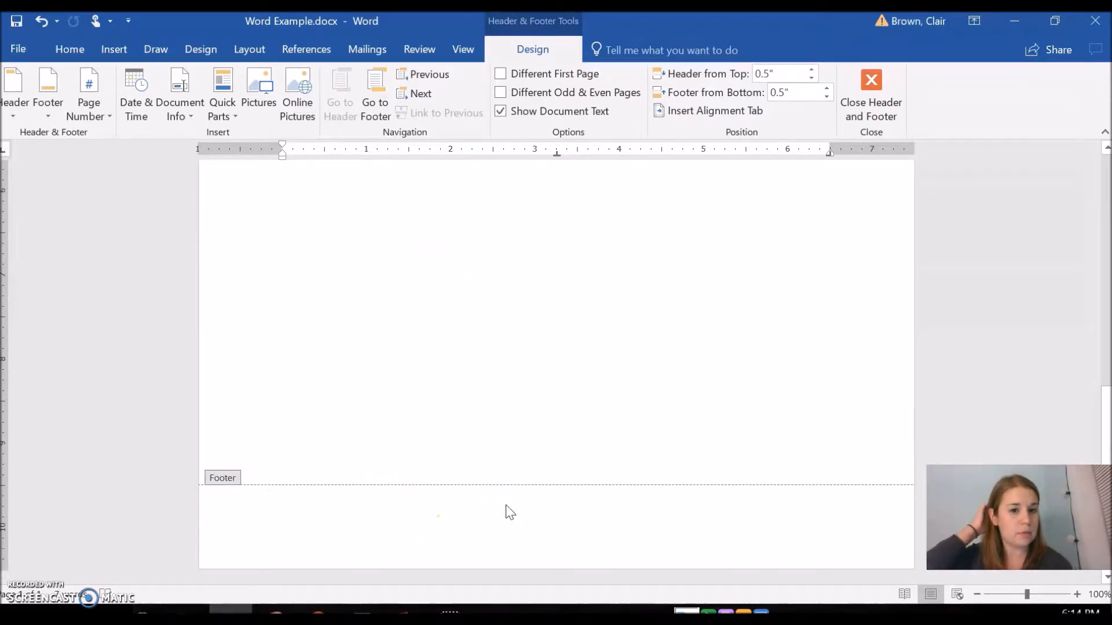
{"action": "left_click", "coordinate": [506, 512]}
{"action": "left_click", "coordinate": [423, 536]}
{"action": "key", "text": "ctrl+z"}
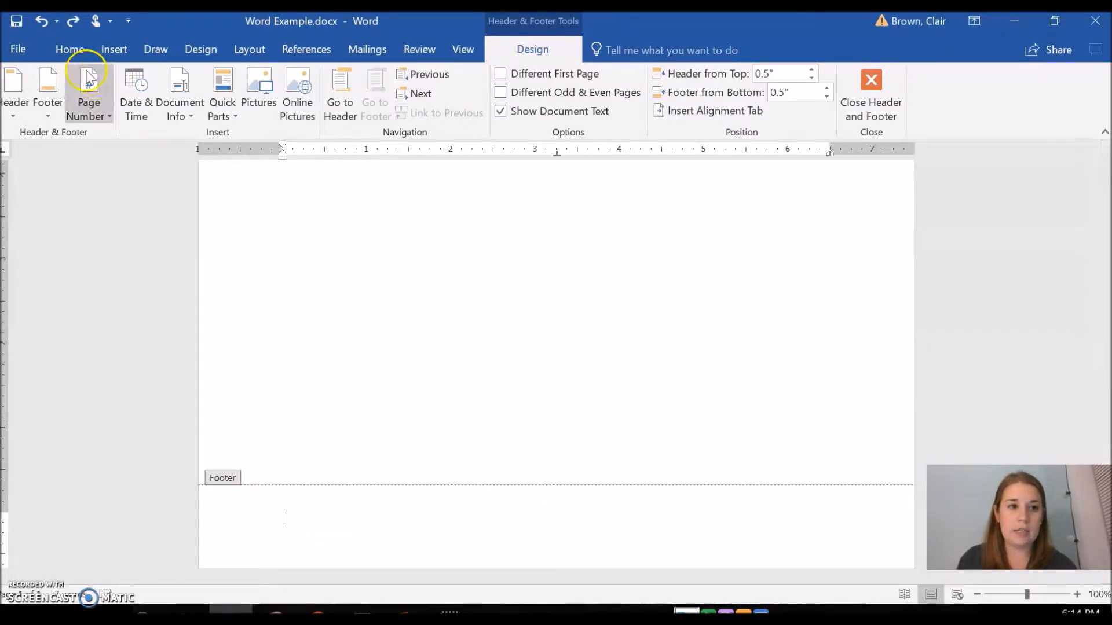
{"action": "left_click", "coordinate": [72, 53]}
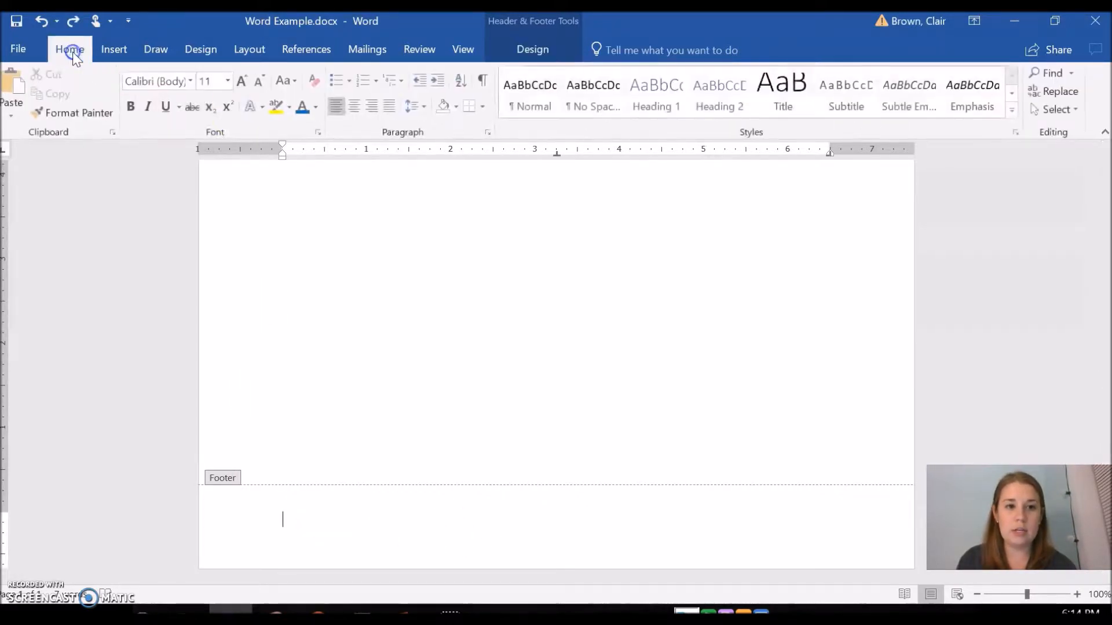
{"action": "right_click", "coordinate": [359, 106]}
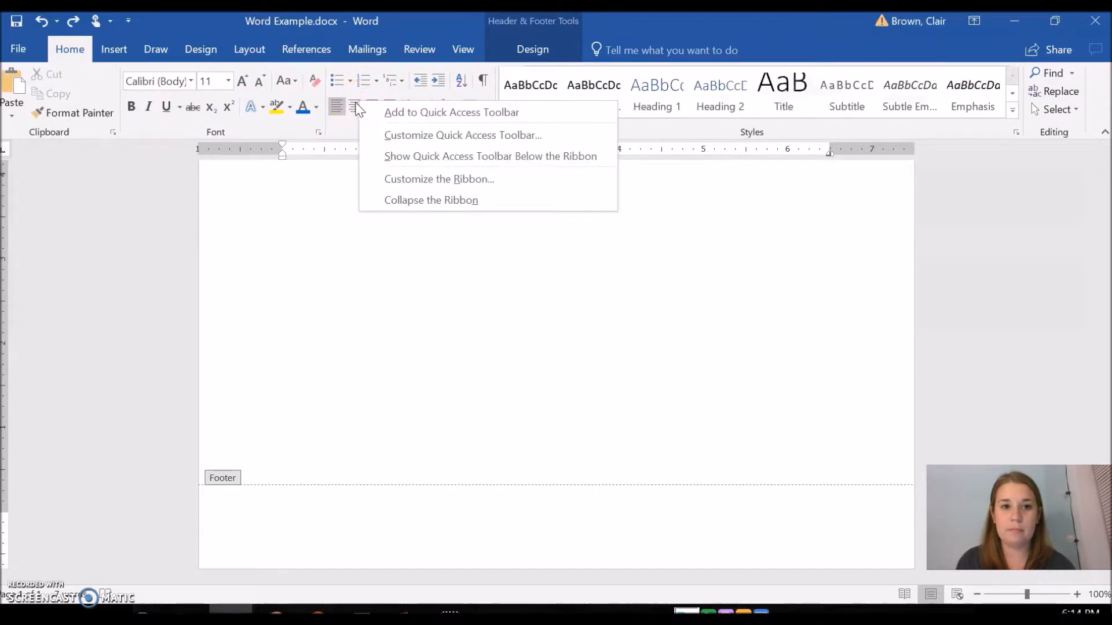
{"action": "left_click", "coordinate": [356, 106]}
{"action": "left_click", "coordinate": [510, 46]}
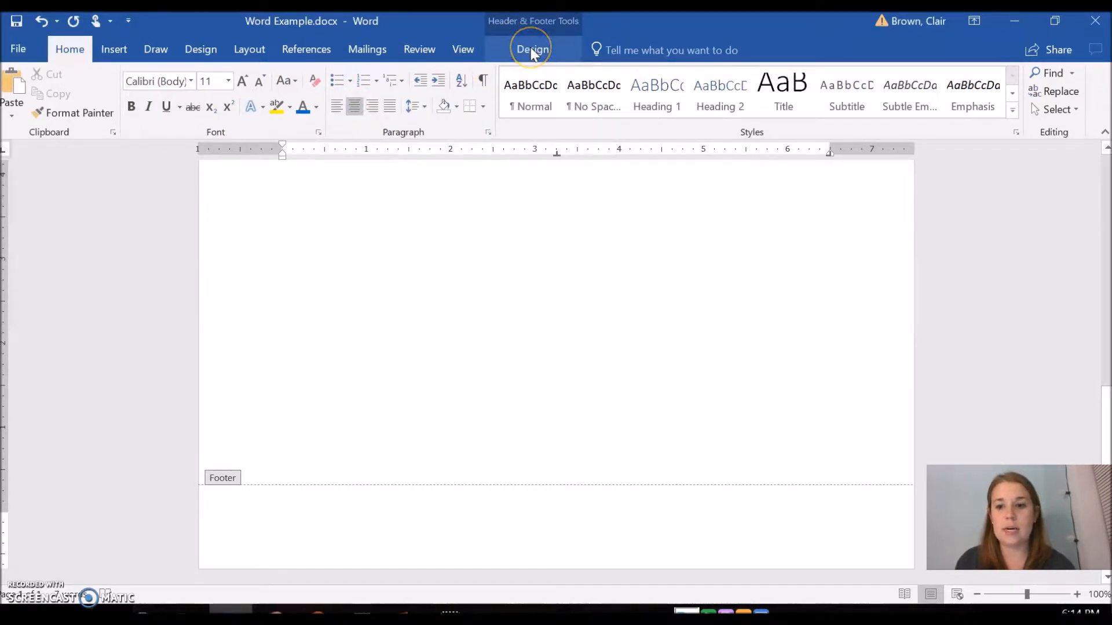
{"action": "left_click", "coordinate": [532, 50]}
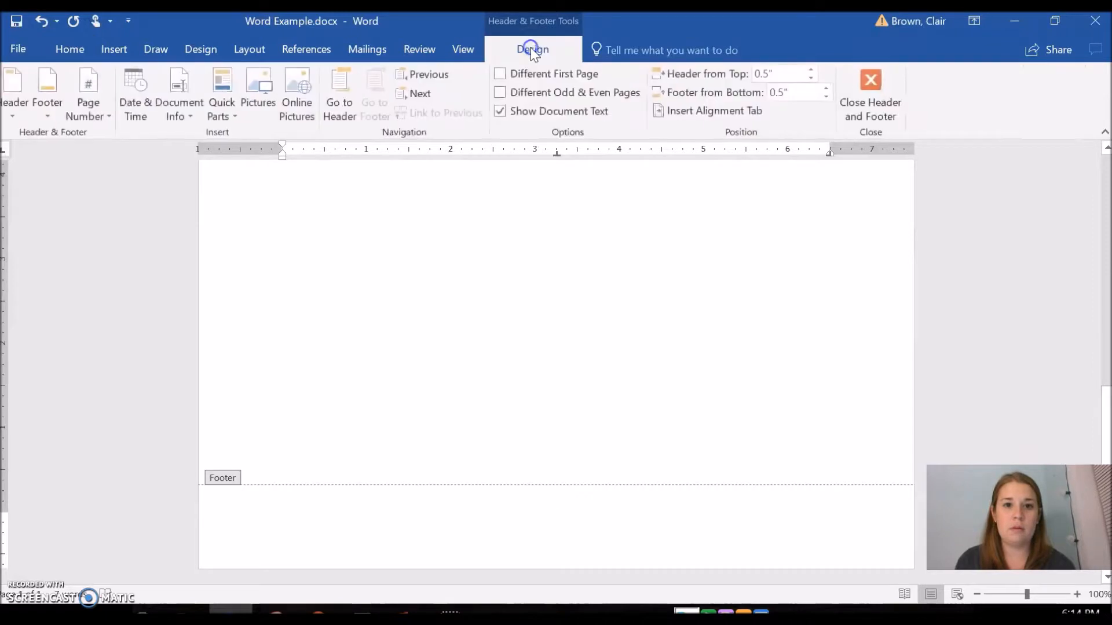
Insert a Plain Number 2 page number at the bottom of the page
{"action": "left_click", "coordinate": [86, 92]}
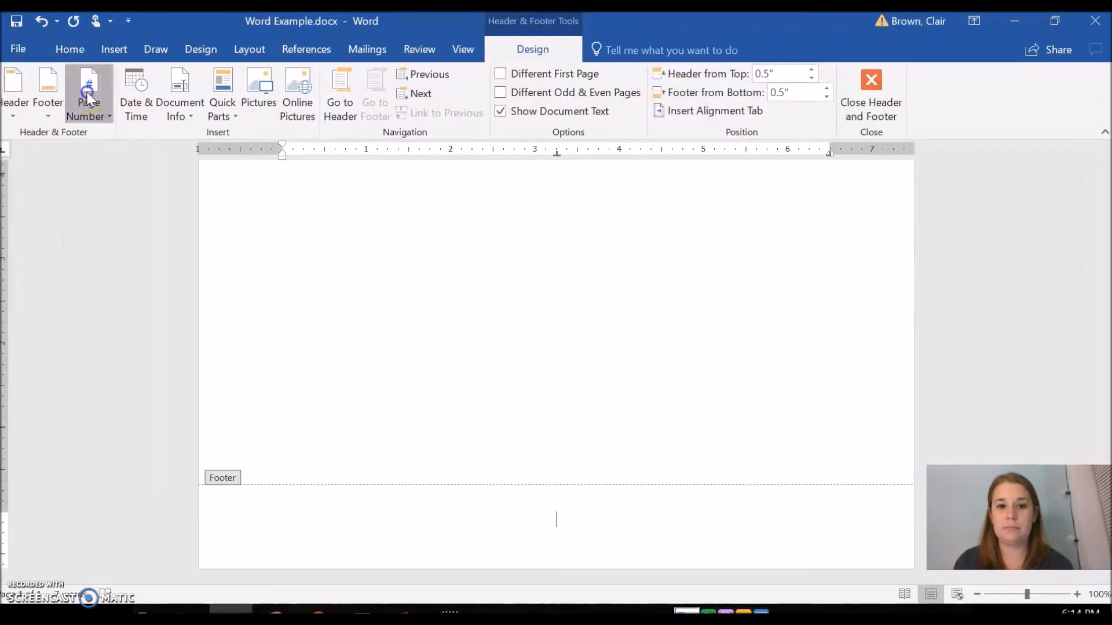
{"action": "left_click", "coordinate": [88, 97]}
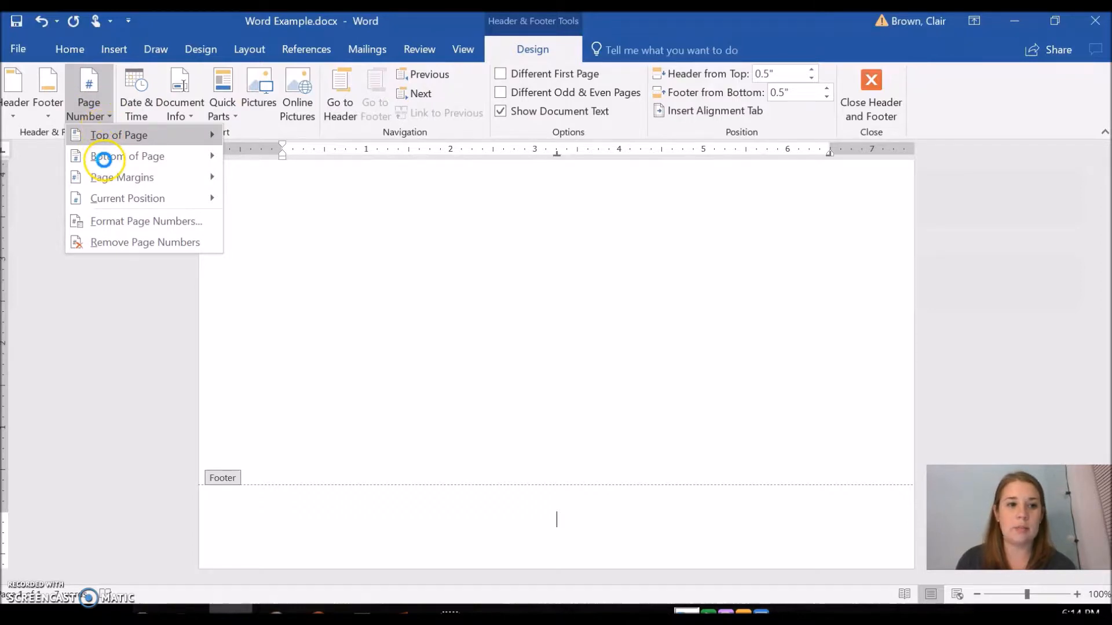
{"action": "mouse_move", "coordinate": [139, 157]}
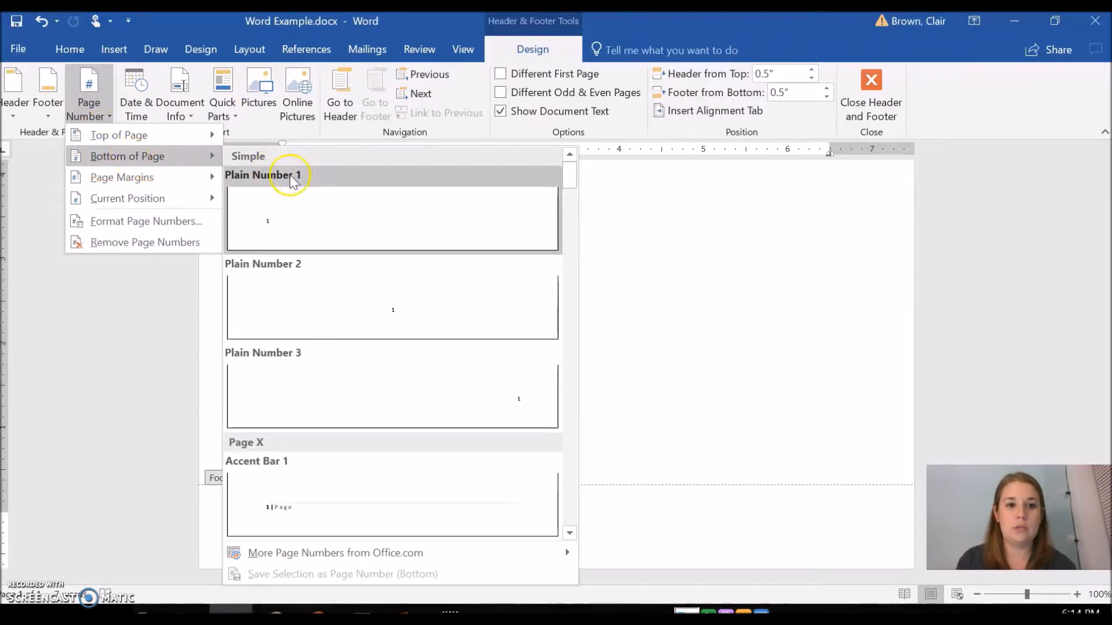
{"action": "left_click", "coordinate": [421, 315]}
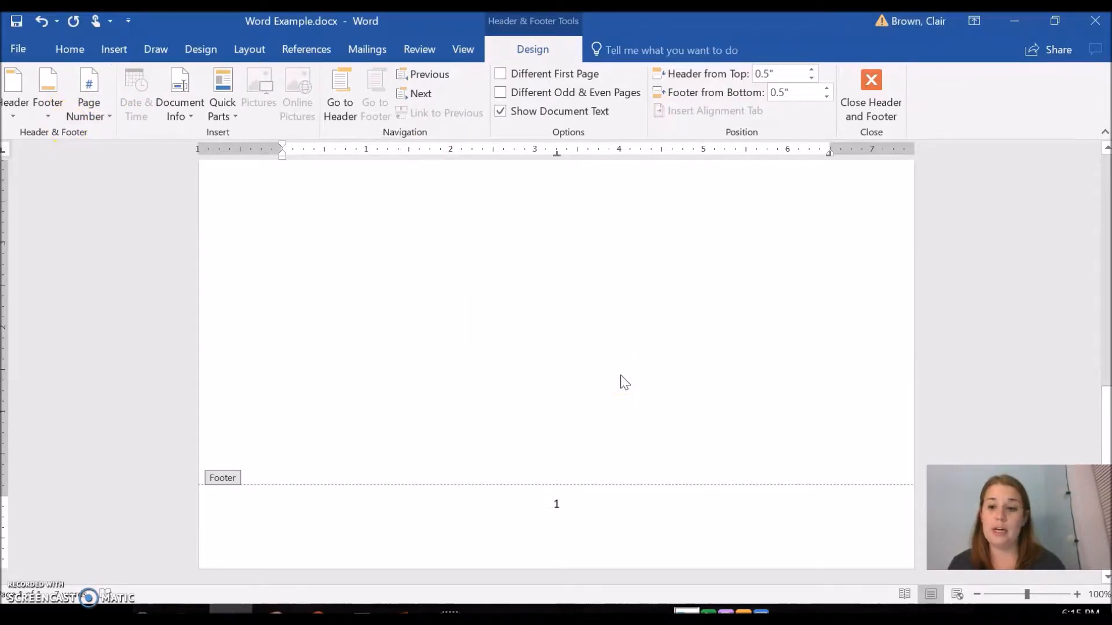
Return to the document body and left-align the line below the title with bold and underline turned off
{"action": "scroll", "coordinate": [624, 382], "scroll_direction": "down", "scroll_amount": 5}
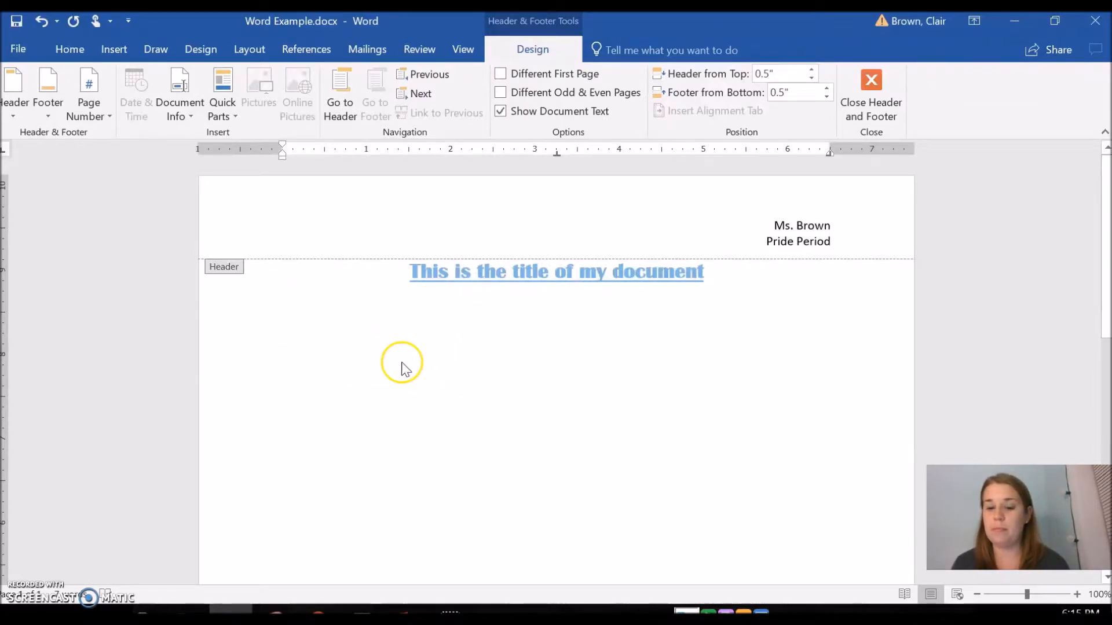
{"action": "double_click", "coordinate": [279, 316]}
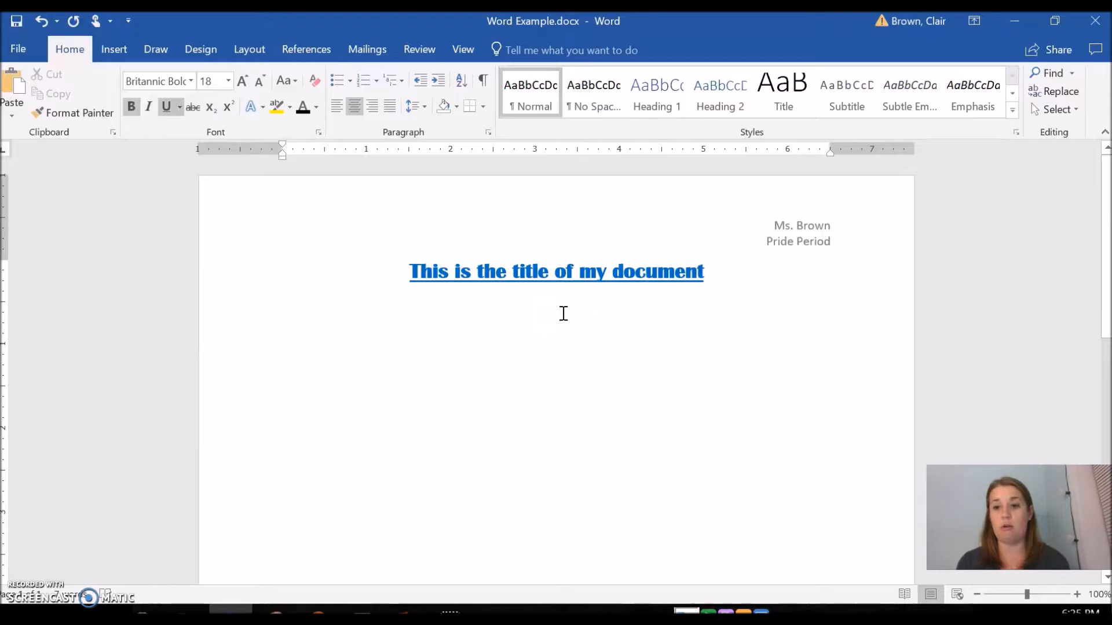
{"action": "left_click", "coordinate": [337, 109]}
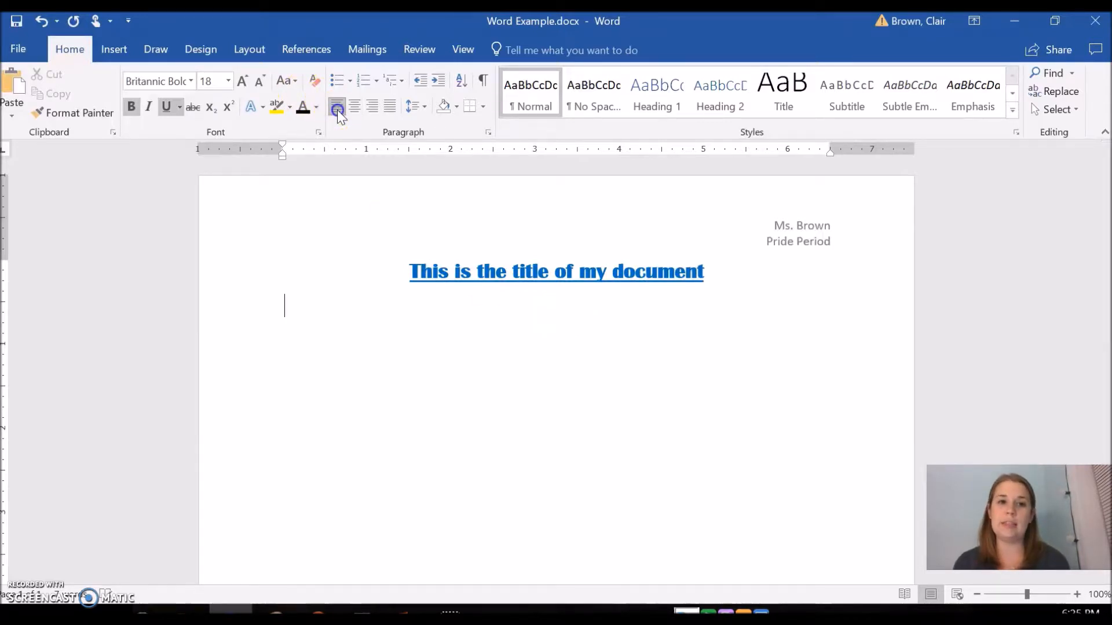
{"action": "left_click", "coordinate": [299, 101]}
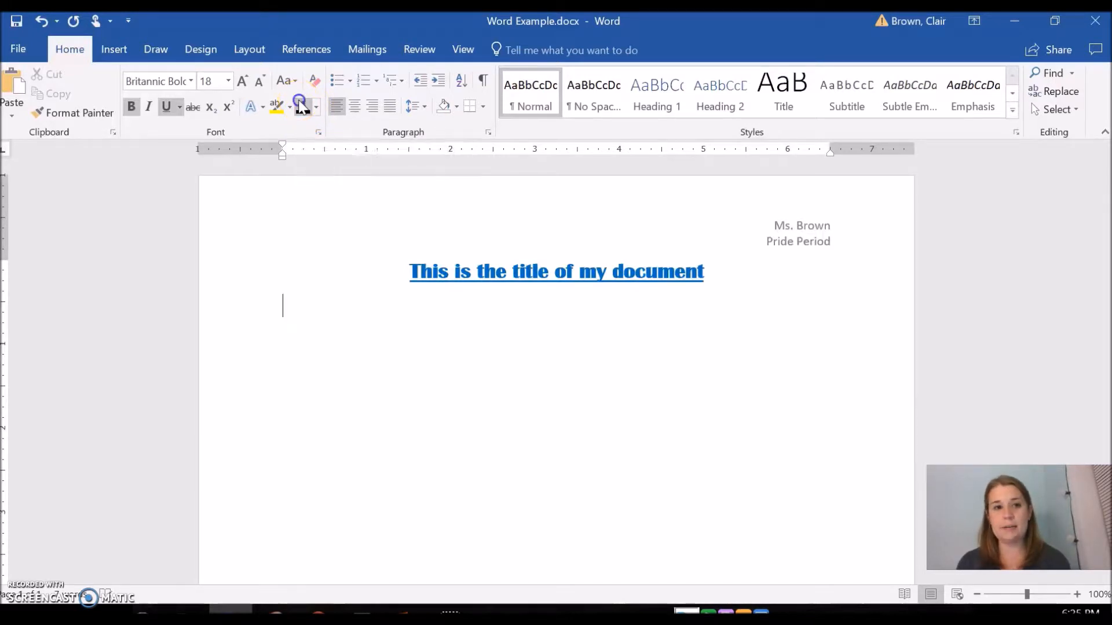
{"action": "left_click", "coordinate": [164, 111]}
{"action": "left_click", "coordinate": [132, 108]}
Set the font for that line to Calibri (Body) at size 12
{"action": "left_click", "coordinate": [192, 82]}
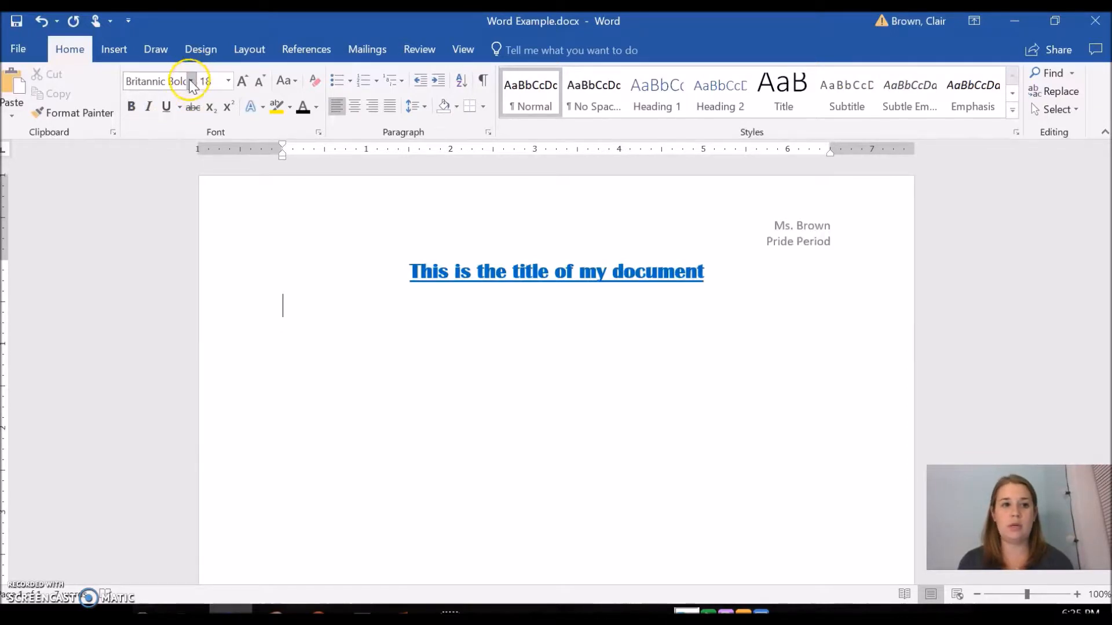
{"action": "left_click", "coordinate": [181, 140]}
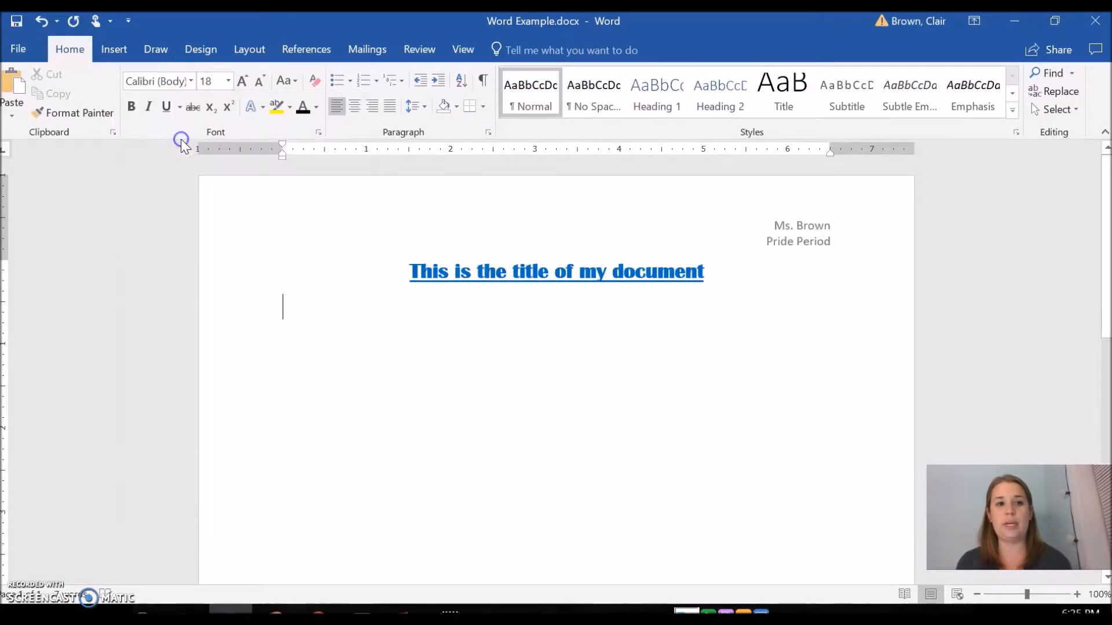
{"action": "left_click", "coordinate": [263, 78]}
{"action": "left_click", "coordinate": [263, 78]}
{"action": "left_click", "coordinate": [263, 79]}
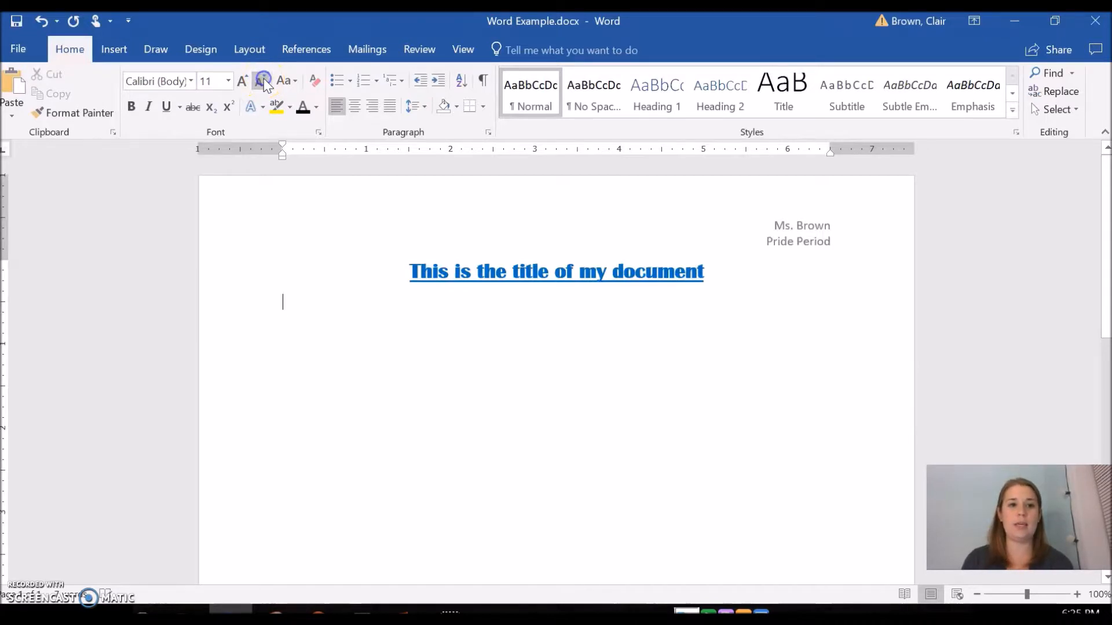
{"action": "left_click", "coordinate": [245, 82]}
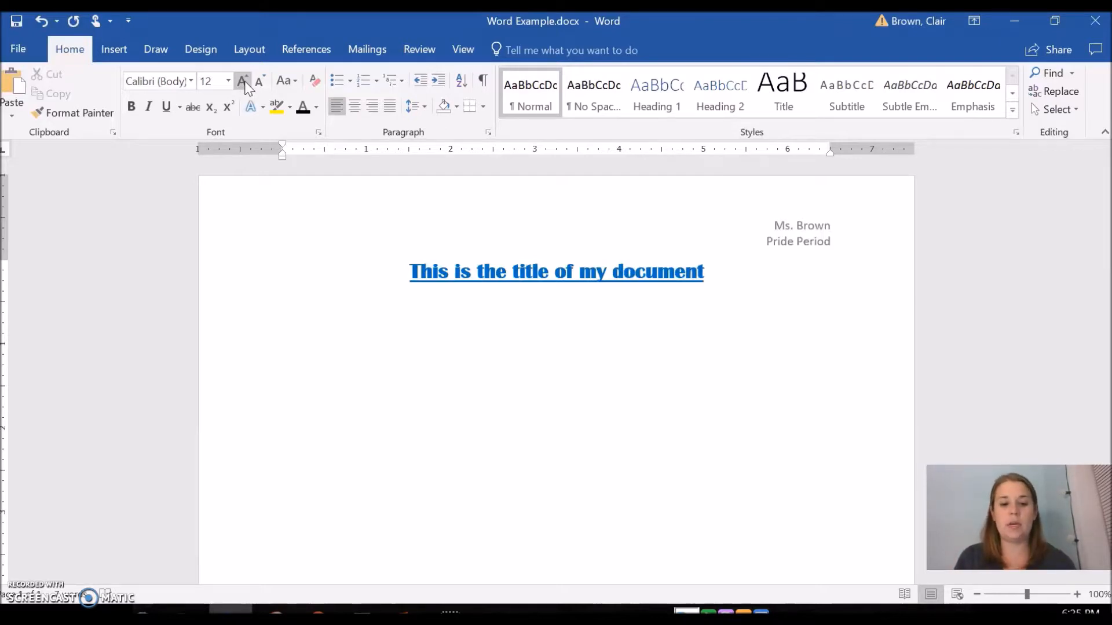
Type "This is the paragraph of my paper." below the title
{"action": "type", "text": "T"}
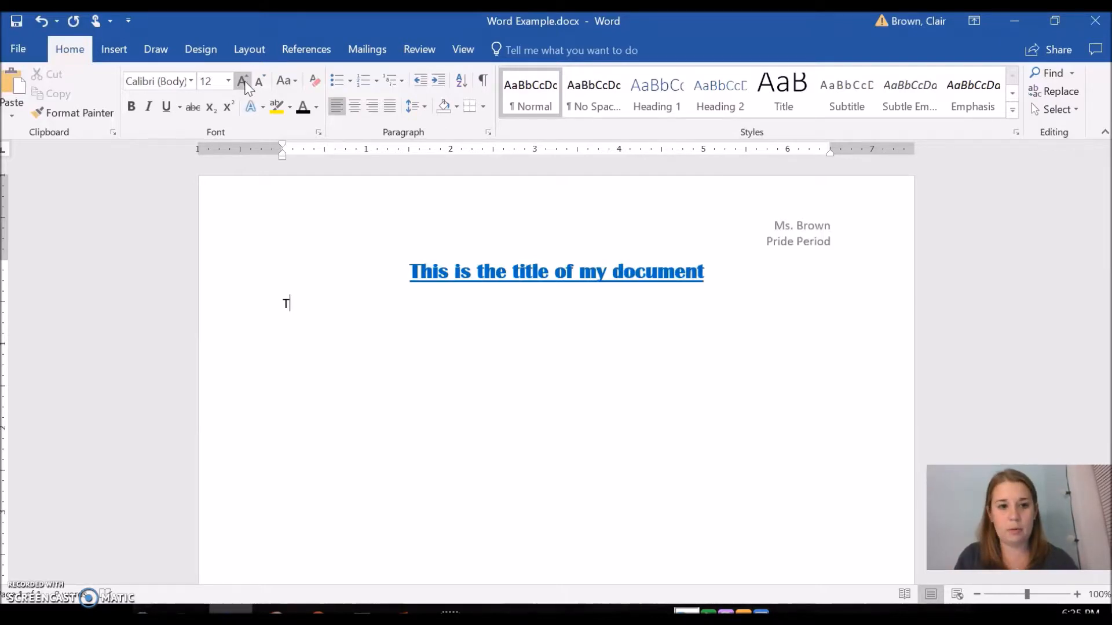
{"action": "type", "text": "his is the paragraph"}
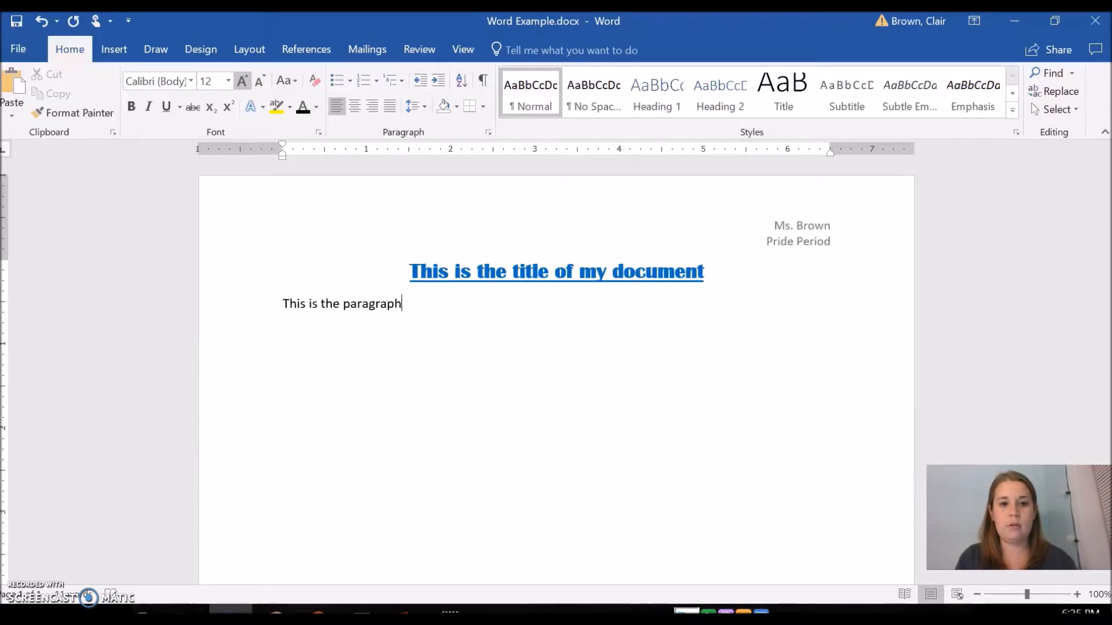
{"action": "type", "text": " of my paper."}
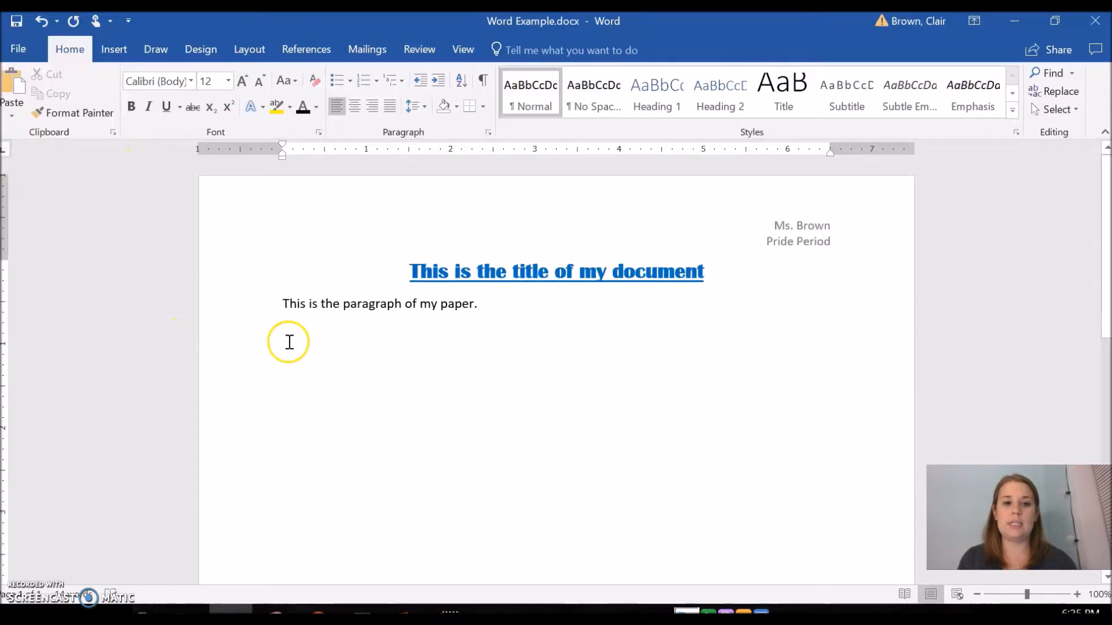
Copy the sentence and paste it twice after itself, ending with a new line
{"action": "left_click_drag", "start_coordinate": [499, 313], "coordinate": [282, 302]}
{"action": "key", "text": "ctrl+c"}
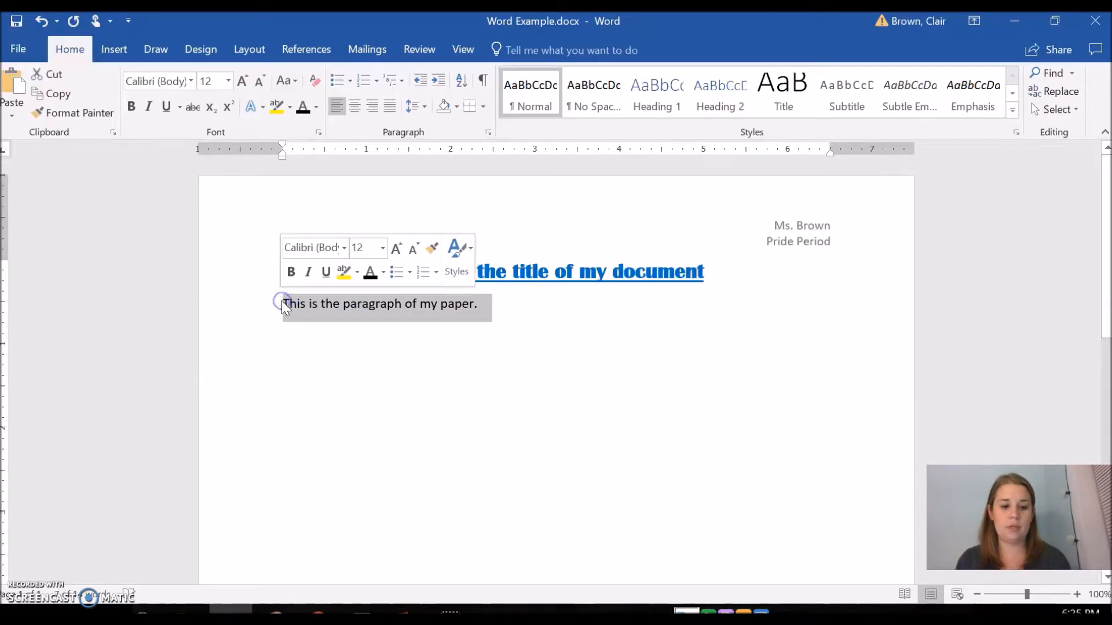
{"action": "left_click", "coordinate": [534, 328]}
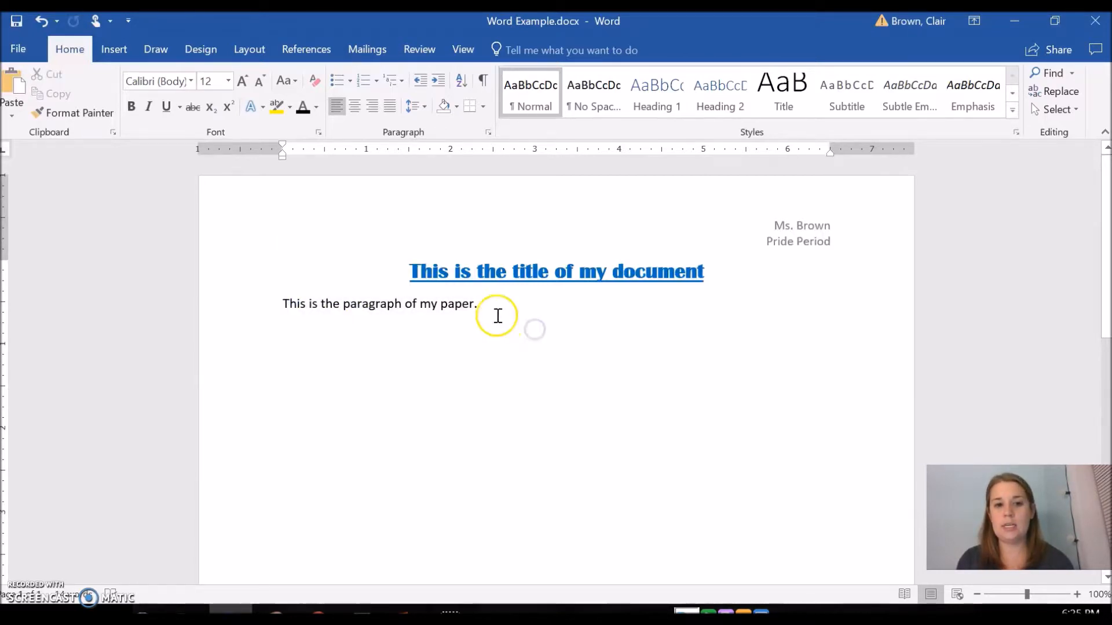
{"action": "left_click", "coordinate": [497, 293]}
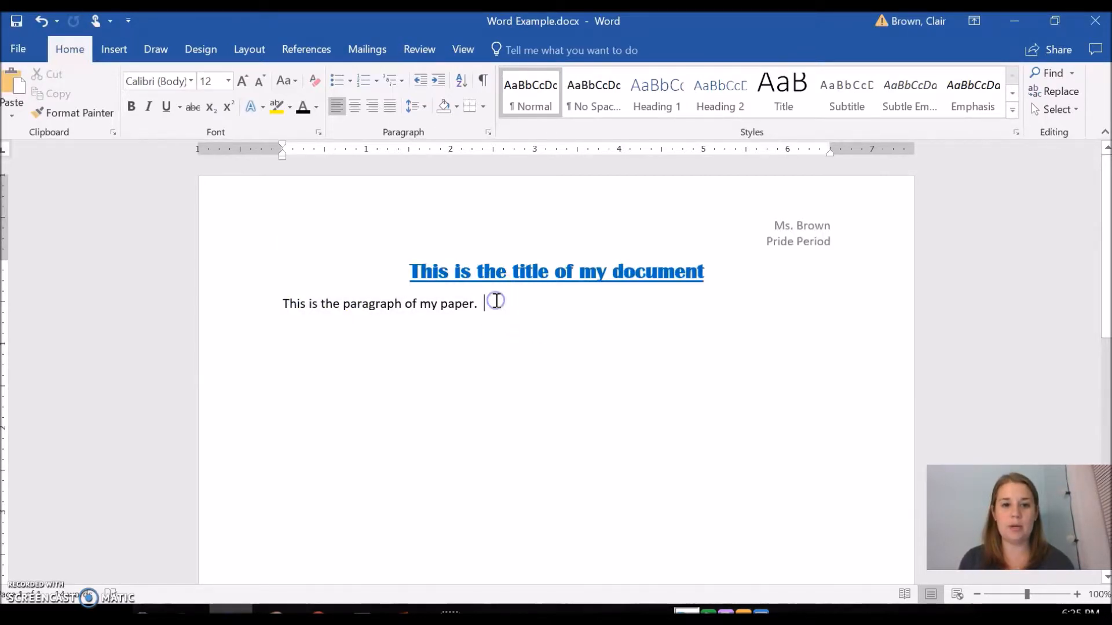
{"action": "key", "text": "ctrl+v"}
{"action": "key", "text": "ctrl+v"}
{"action": "key", "text": "Return"}
{"action": "key", "text": "ctrl+v"}
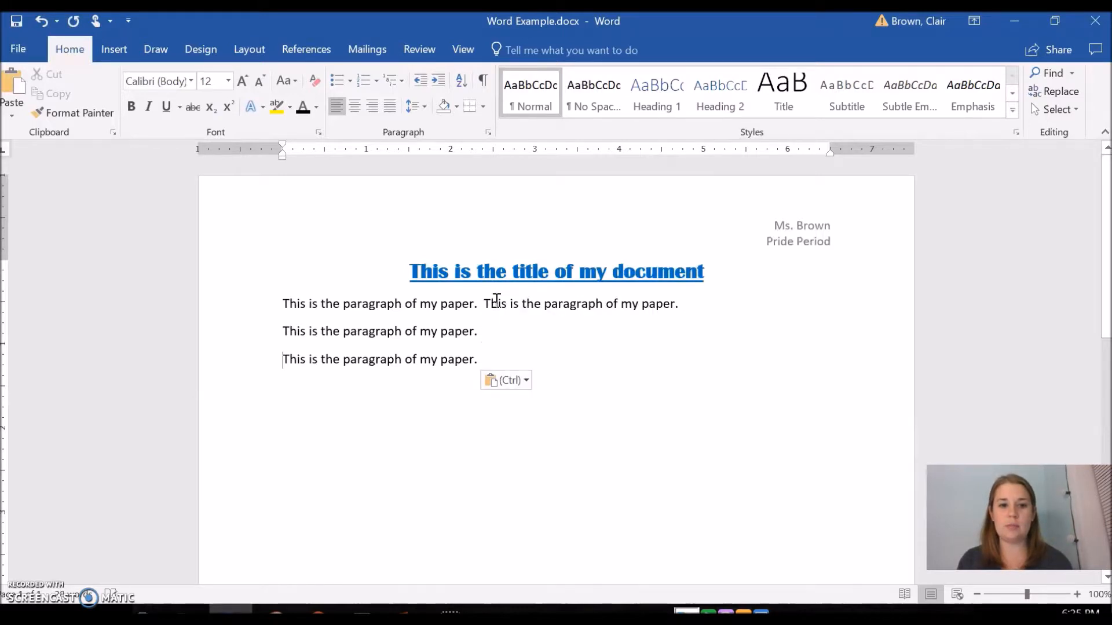
Remove the line breaks to join the pasted sentences into one paragraph
{"action": "left_click", "coordinate": [282, 330]}
{"action": "key", "text": "BackSpace"}
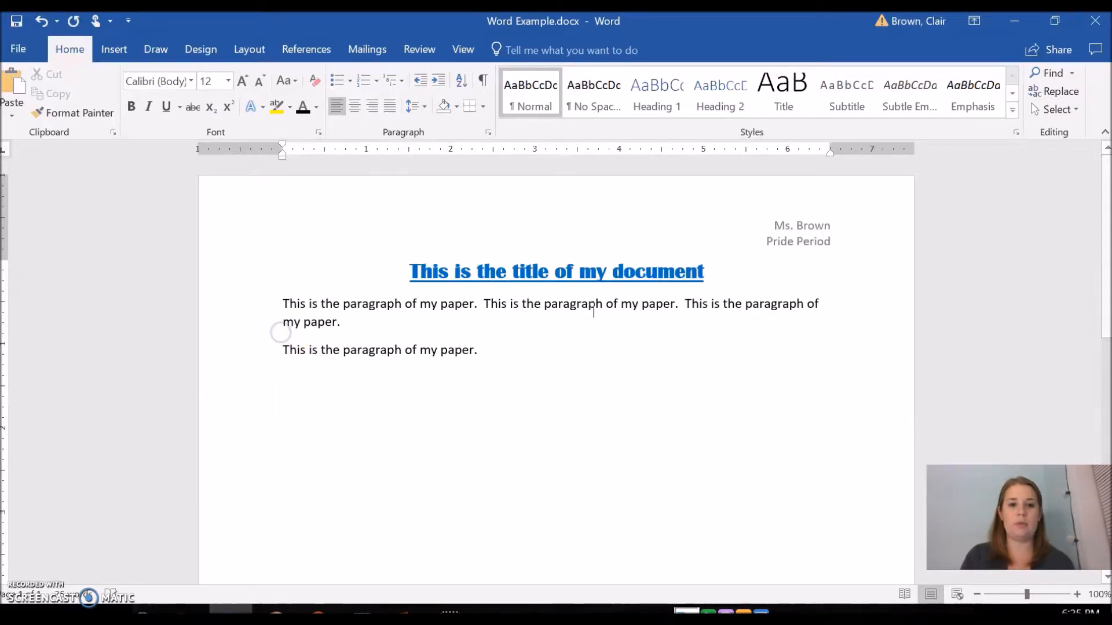
{"action": "left_click", "coordinate": [281, 349]}
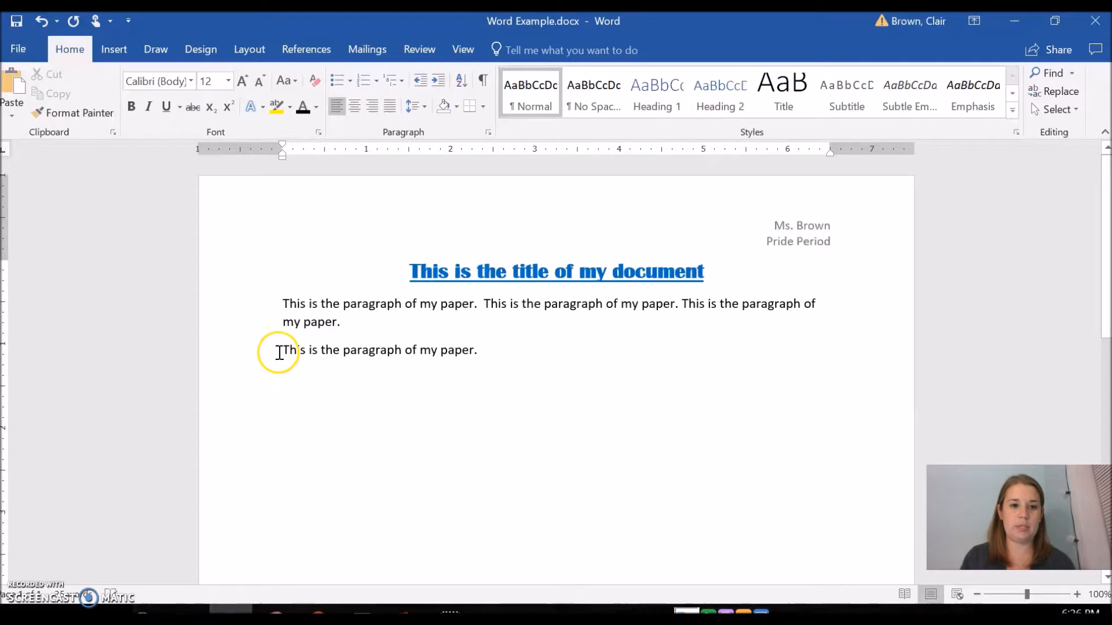
{"action": "key", "text": "BackSpace"}
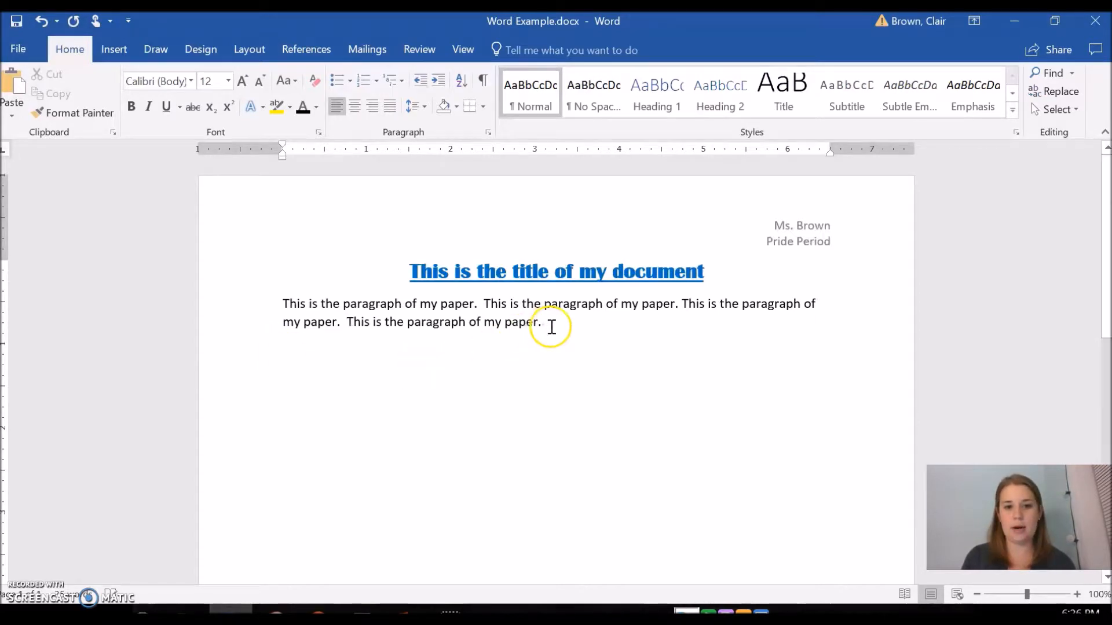
Copy the first sentence and paste it six more times at the end of the paragraph
{"action": "left_click_drag", "start_coordinate": [483, 305], "coordinate": [294, 313]}
{"action": "left_click", "coordinate": [582, 325]}
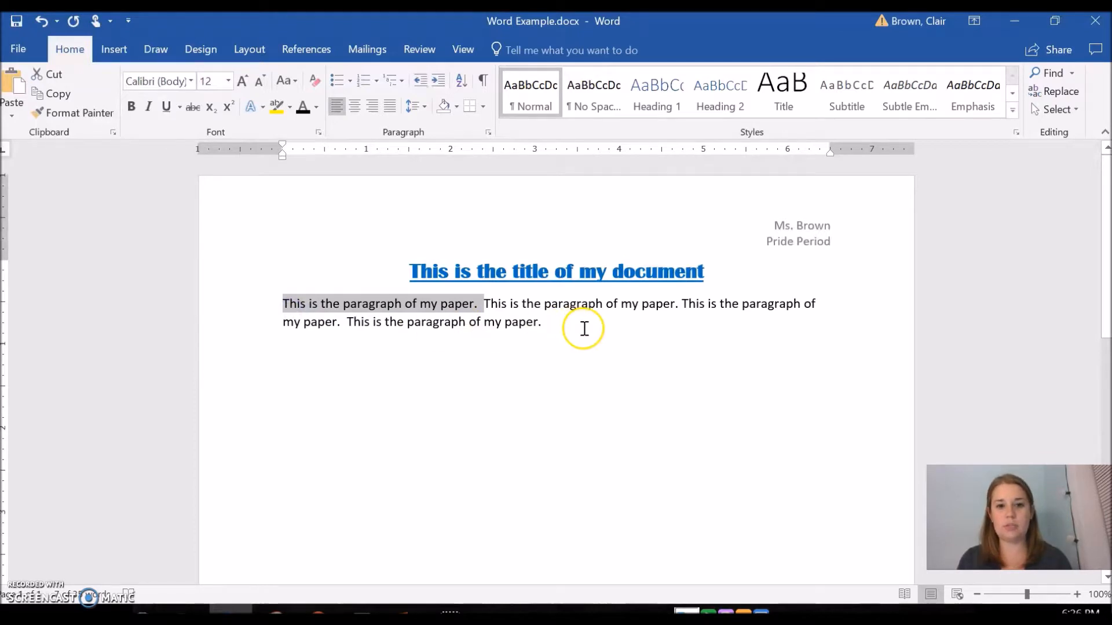
{"action": "key", "text": "ctrl+v"}
{"action": "key", "text": "ctrl+v"}
{"action": "key", "text": "ctrl+v"}
{"action": "key", "text": "ctrl+v"}
{"action": "key", "text": "ctrl+v"}
{"action": "key", "text": "ctrl+v"}
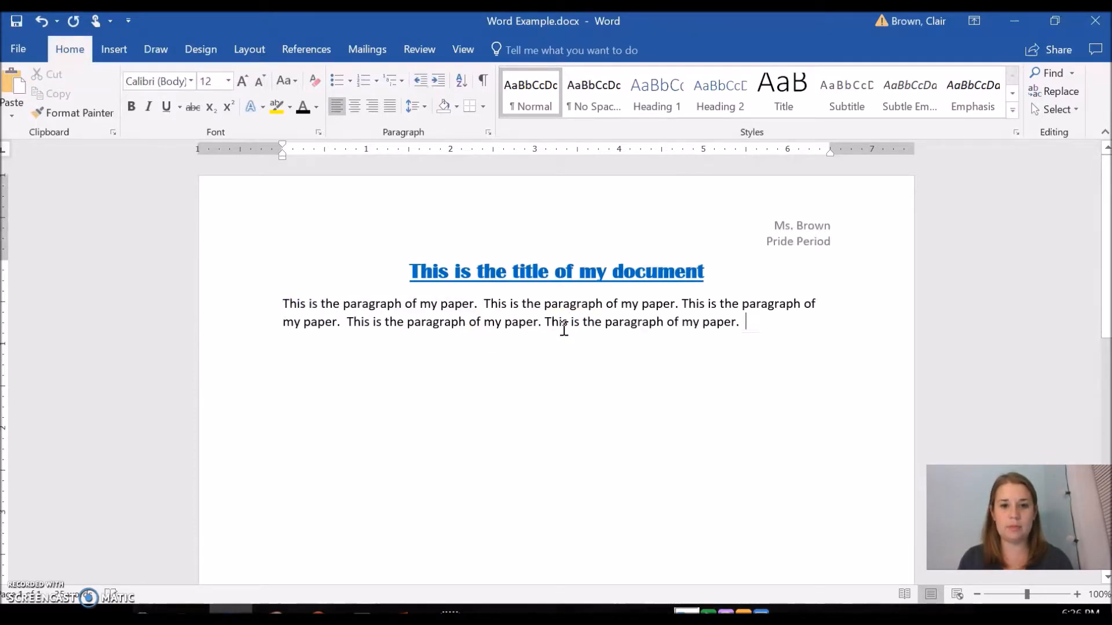
{"action": "key", "text": "ctrl+v"}
{"action": "key", "text": "ctrl+v"}
{"action": "key", "text": "ctrl+v"}
{"action": "key", "text": "ctrl+v"}
{"action": "key", "text": "ctrl+v"}
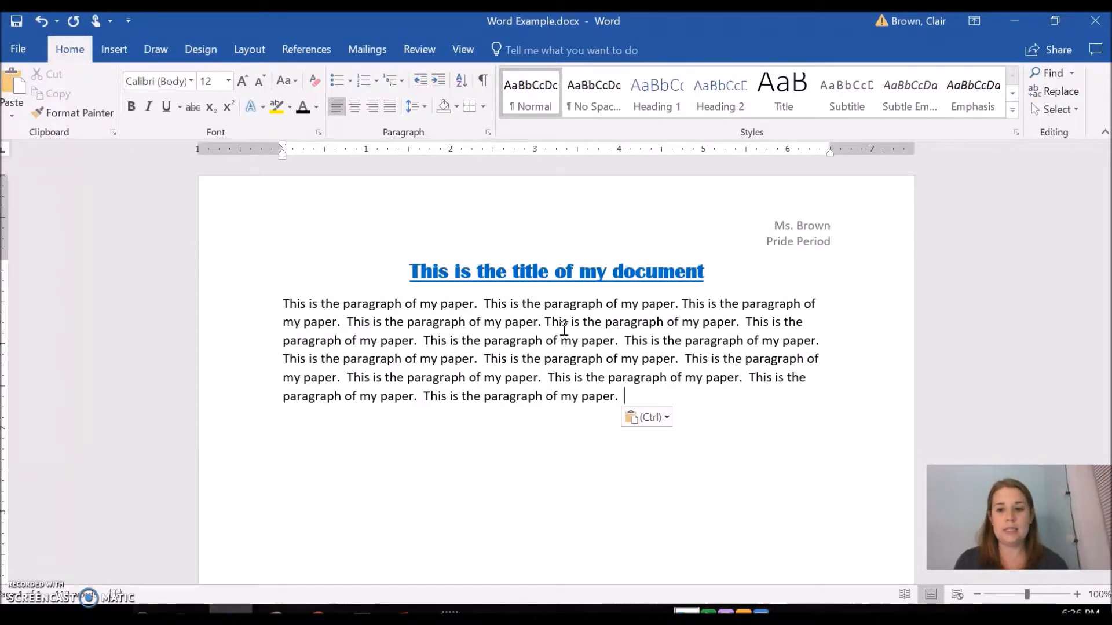
{"action": "left_click", "coordinate": [282, 305]}
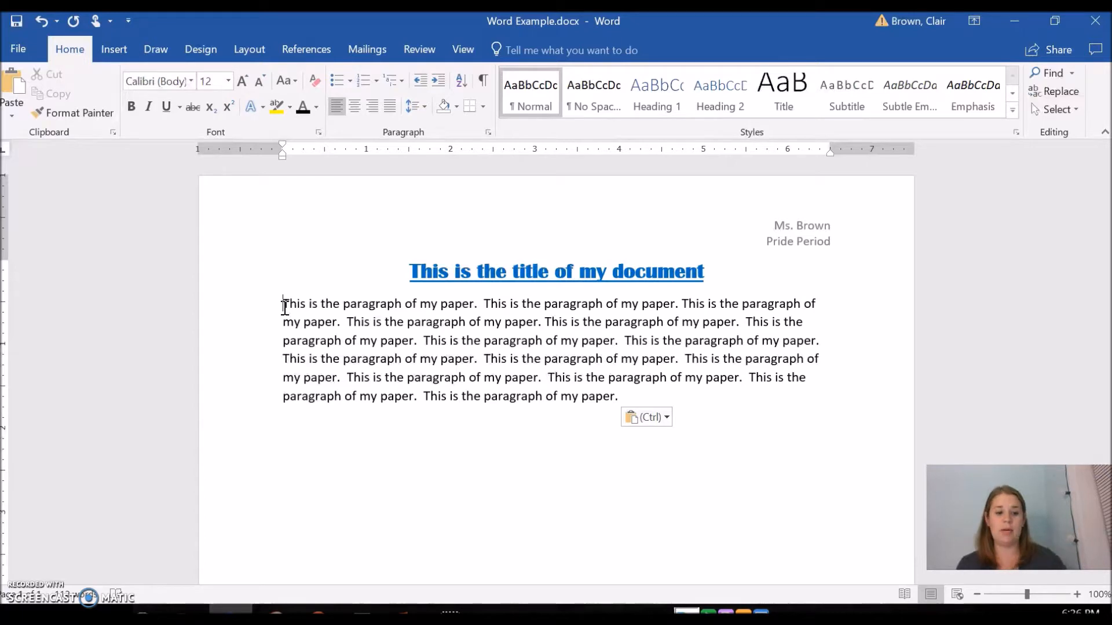
Indent the paragraph's first line with a tab and set the whole paragraph's line spacing to 2.0
{"action": "key", "text": "Tab"}
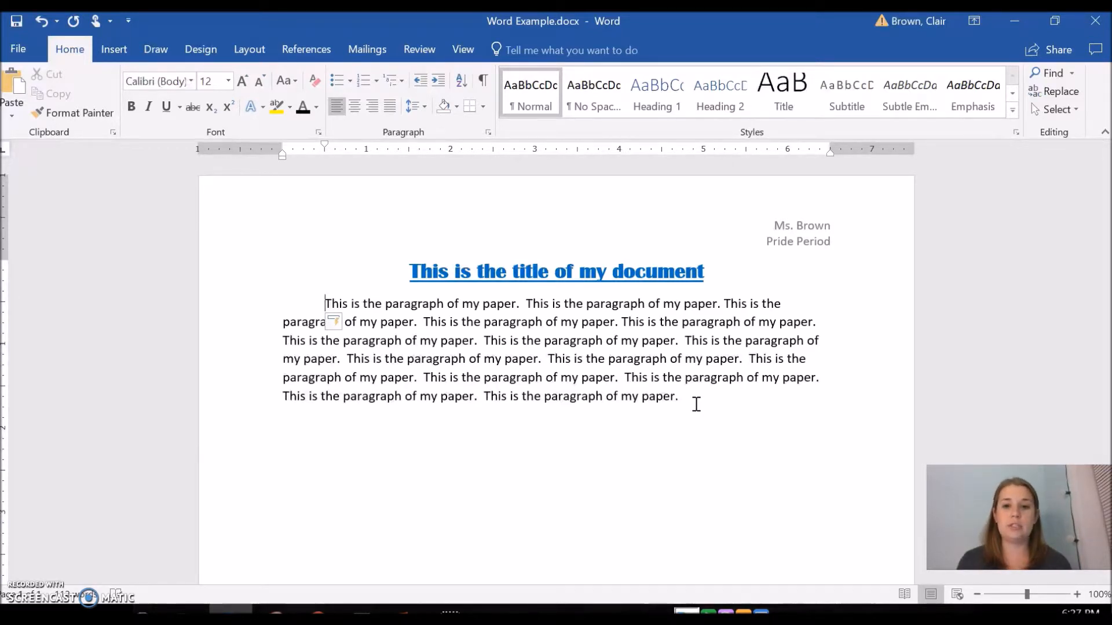
{"action": "left_click_drag", "start_coordinate": [695, 404], "coordinate": [252, 299]}
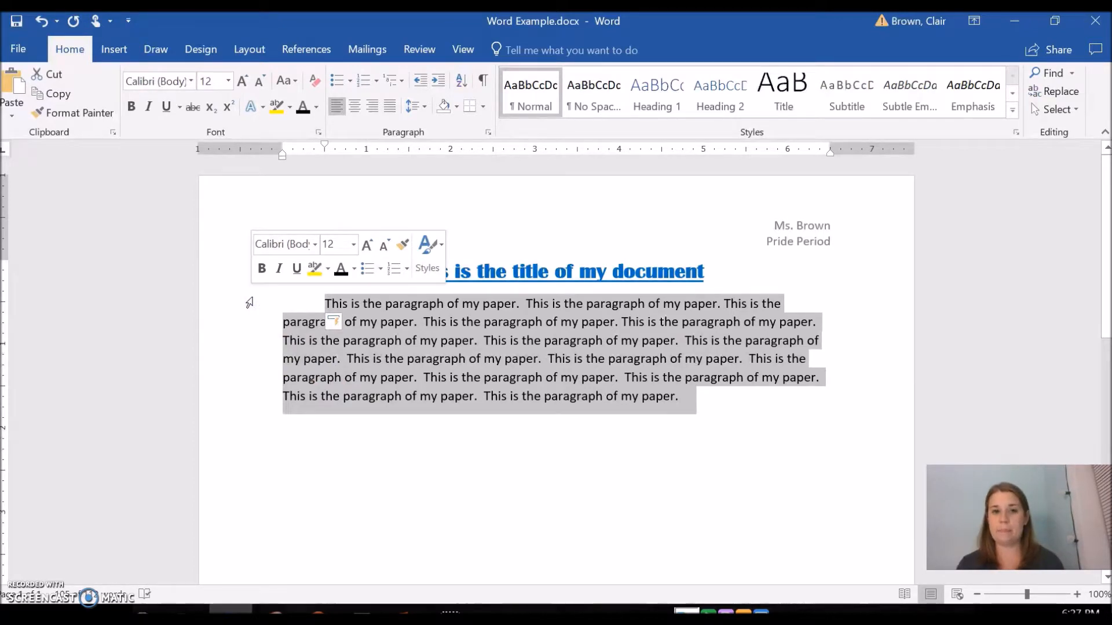
{"action": "left_click", "coordinate": [336, 106]}
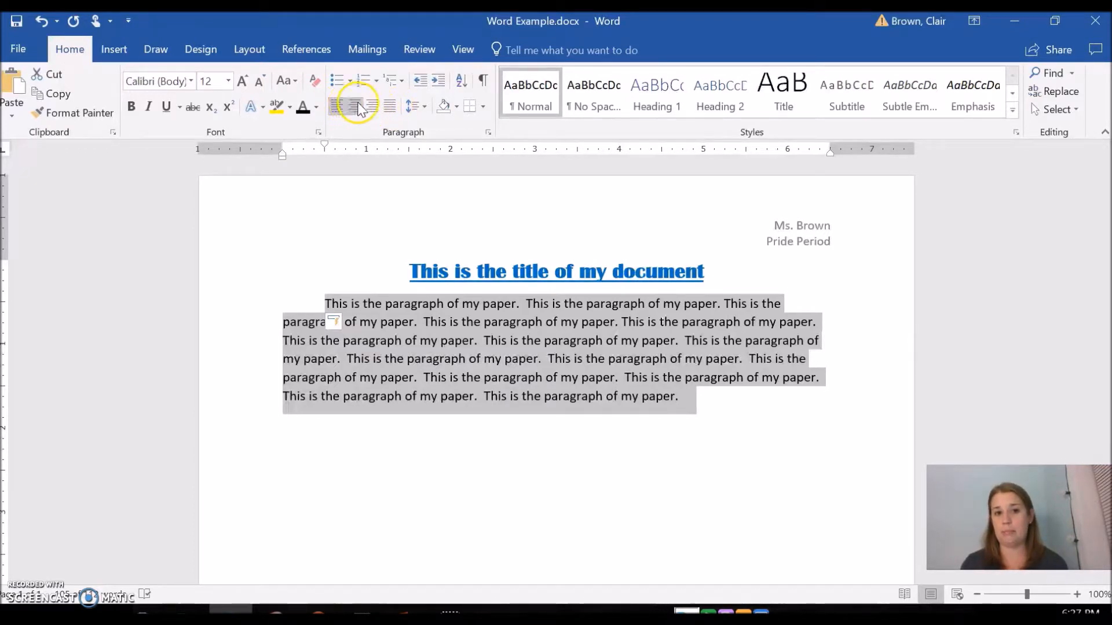
{"action": "left_click", "coordinate": [425, 109]}
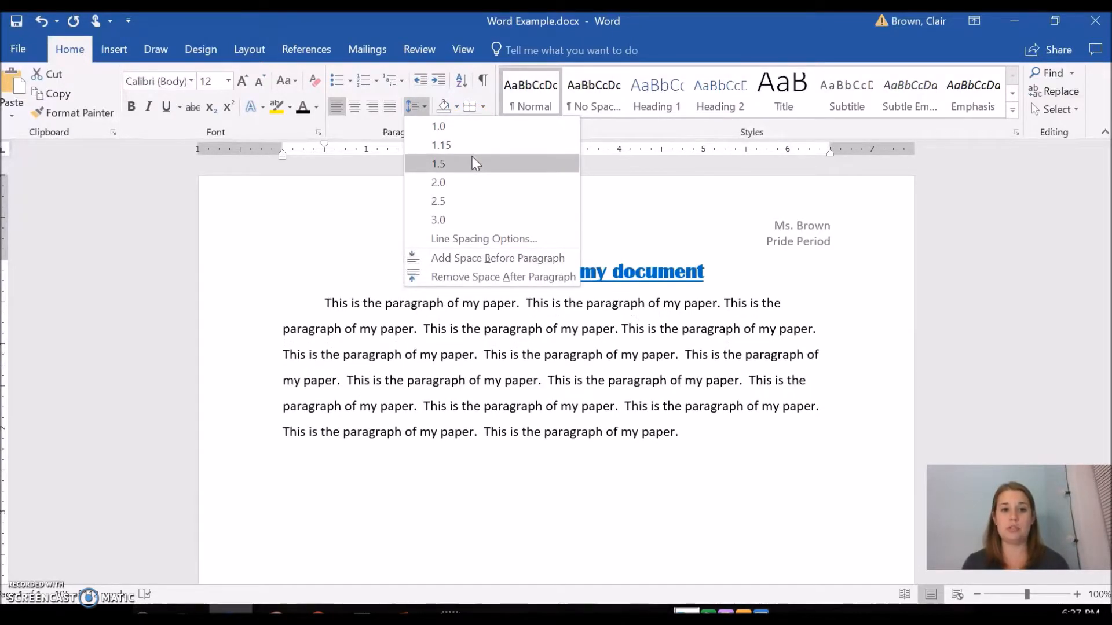
{"action": "left_click", "coordinate": [470, 183]}
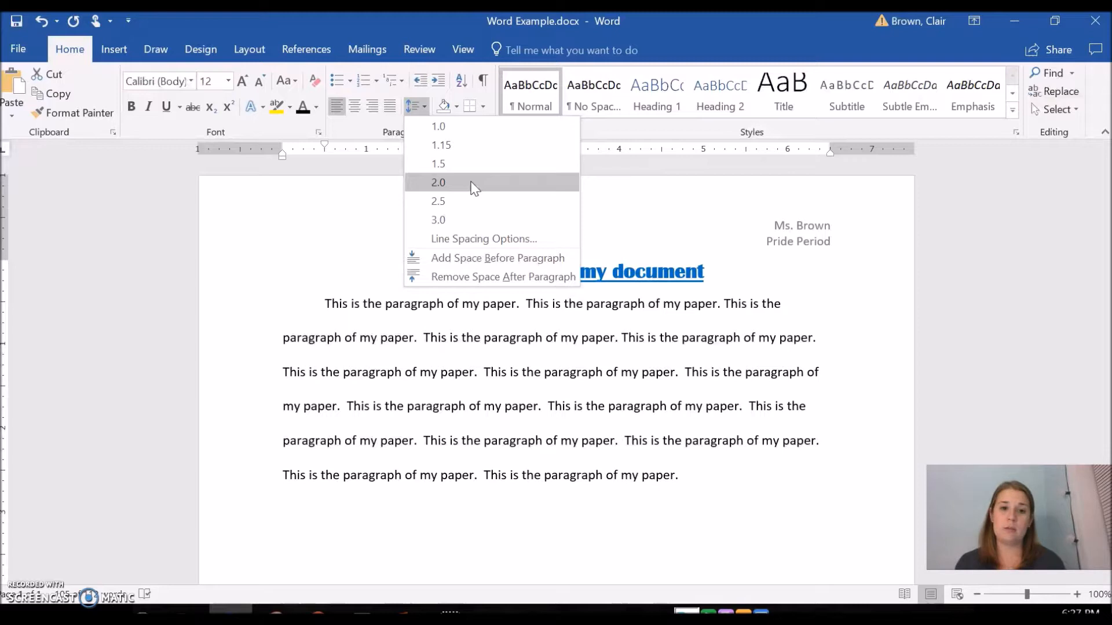
{"action": "left_click", "coordinate": [472, 183]}
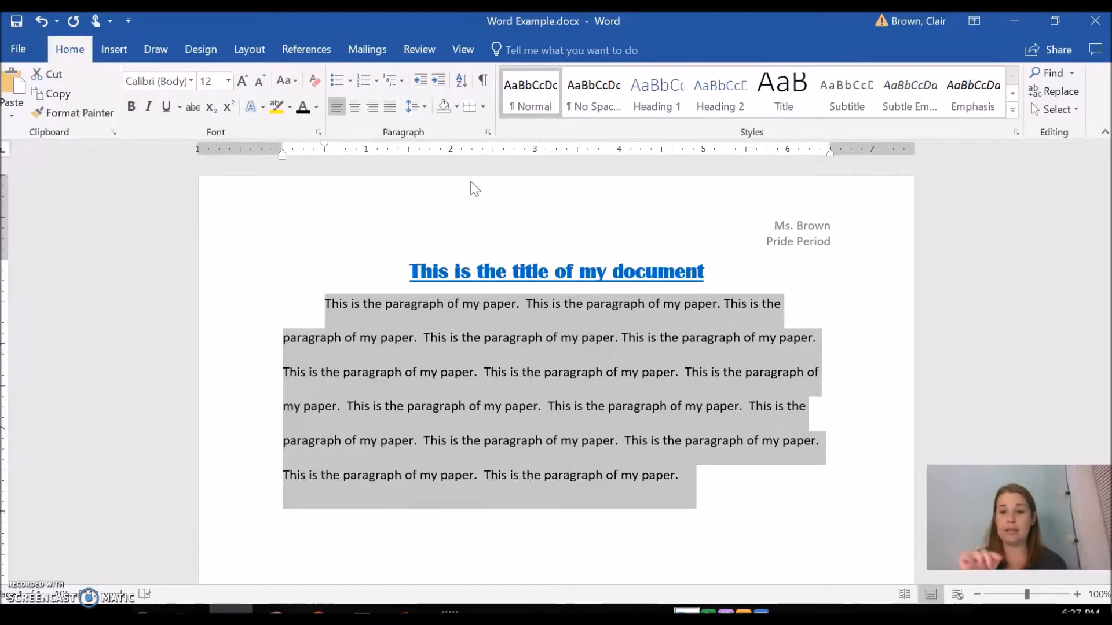
{"action": "left_click", "coordinate": [421, 97]}
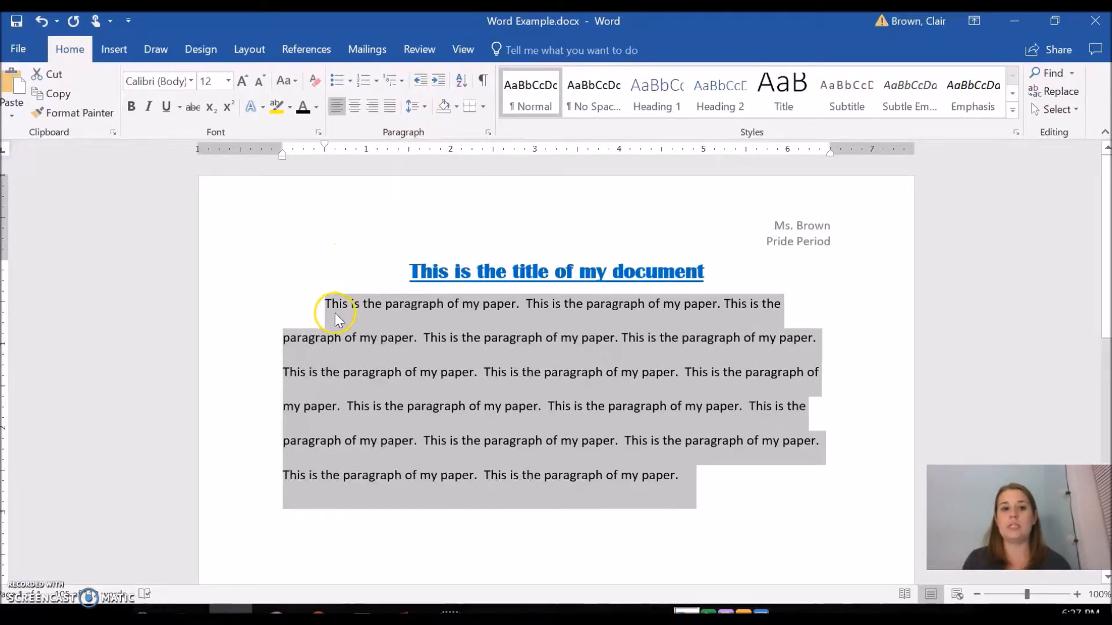
{"action": "left_click", "coordinate": [719, 485]}
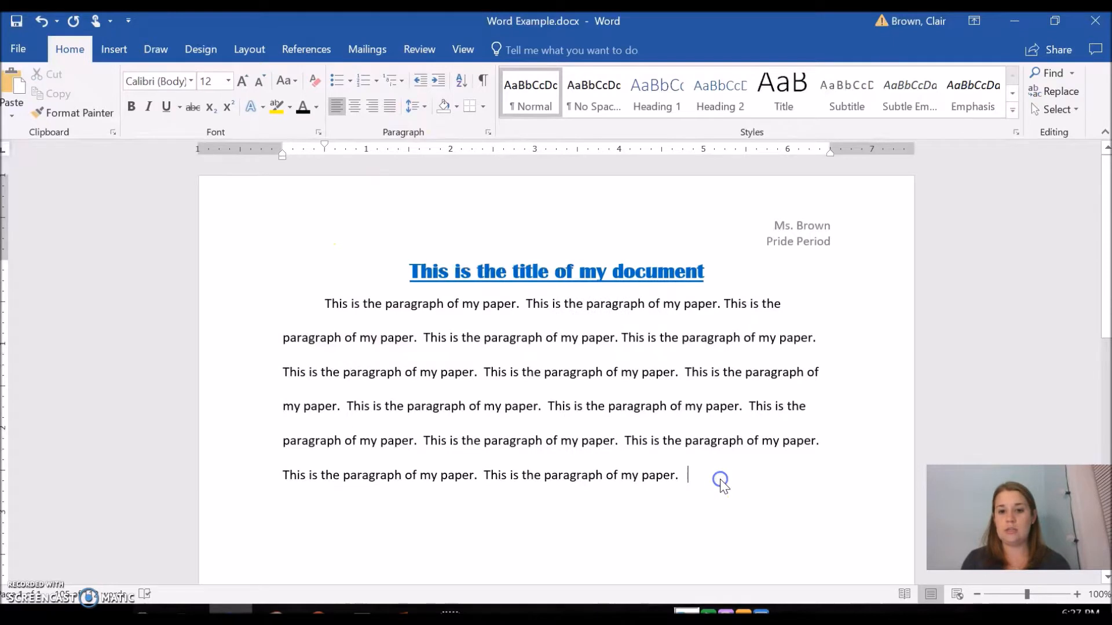
Type placeholder text "gkdjhglkjhdkghadkl" on a new line and paste copies of it onto further lines
{"action": "key", "text": "Return"}
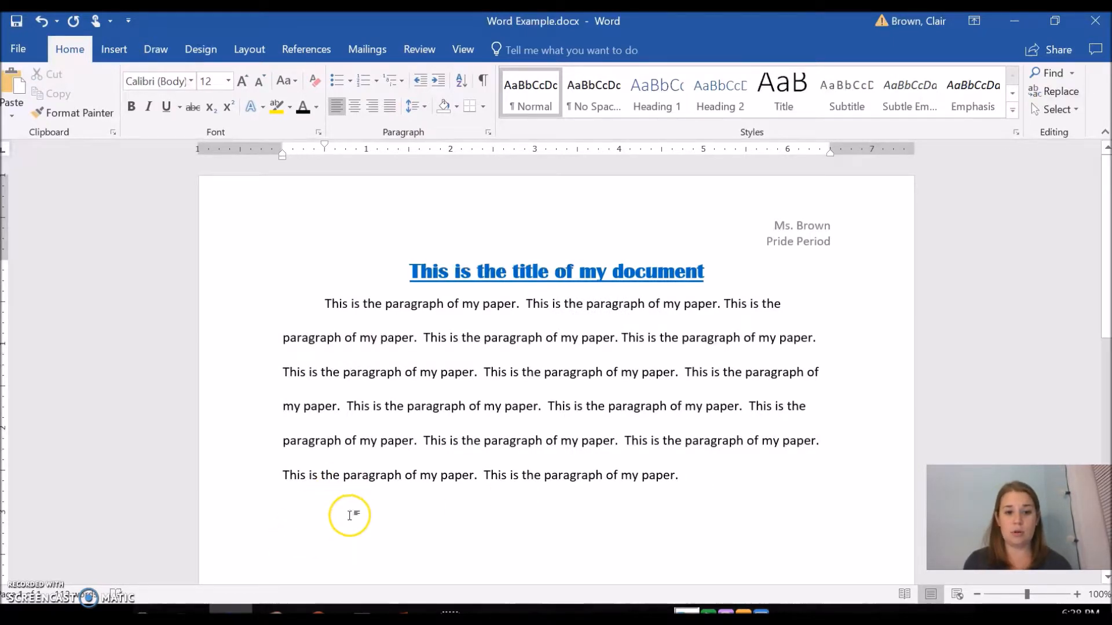
{"action": "type", "text": "gkdjhglkjhdkghadkl"}
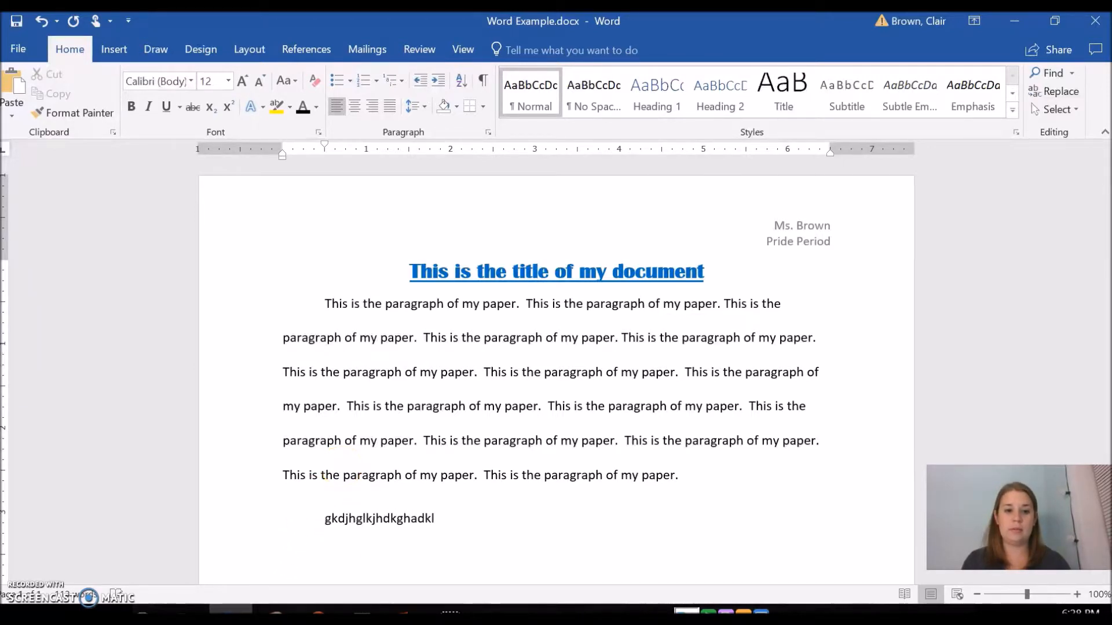
{"action": "double_click", "coordinate": [322, 517]}
{"action": "key", "text": "ctrl+c"}
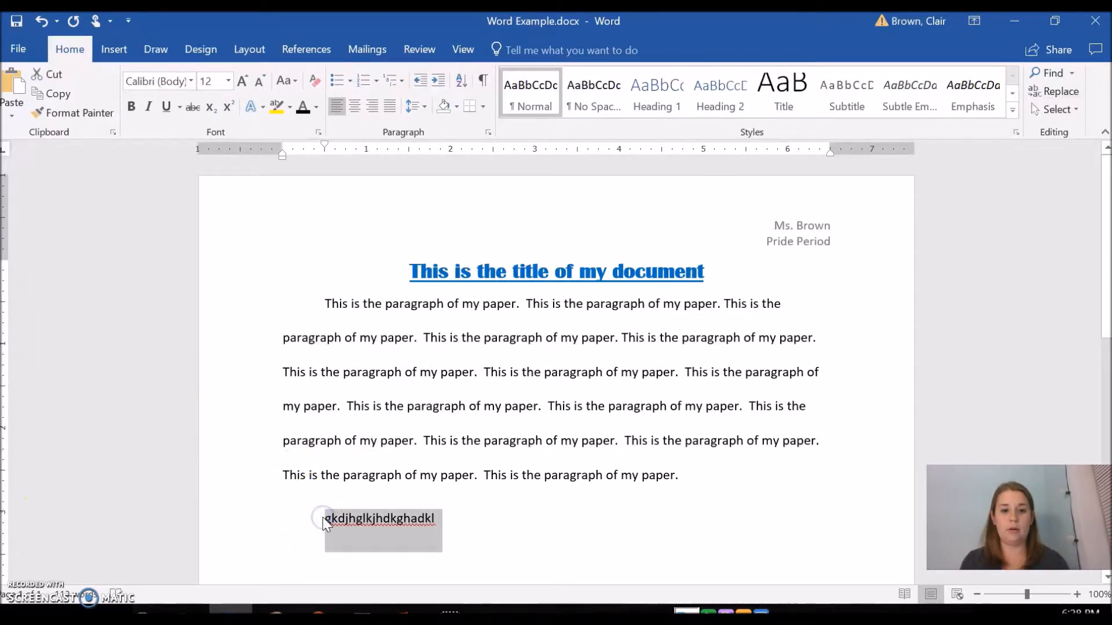
{"action": "left_click", "coordinate": [477, 534]}
{"action": "key", "text": "ctrl+v"}
{"action": "key", "text": "Return"}
{"action": "key", "text": "ctrl+v"}
{"action": "key", "text": "Return"}
{"action": "key", "text": "ctrl+v"}
{"action": "key", "text": "Return"}
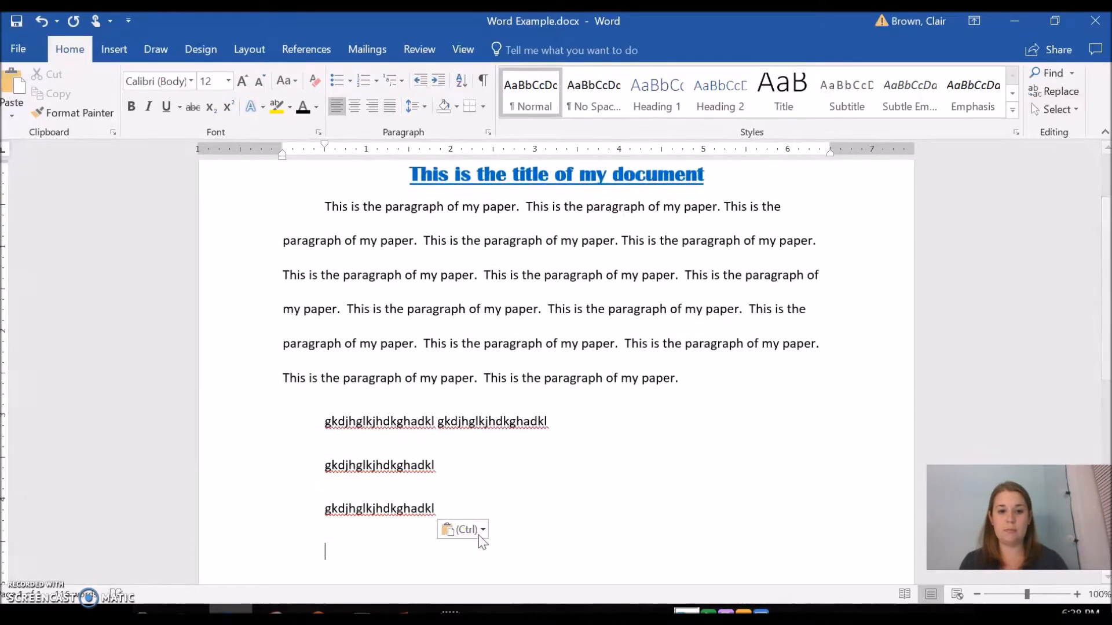
Delete all the placeholder text lines, leaving an empty line below the paragraph
{"action": "left_click", "coordinate": [567, 422], "text": "shift"}
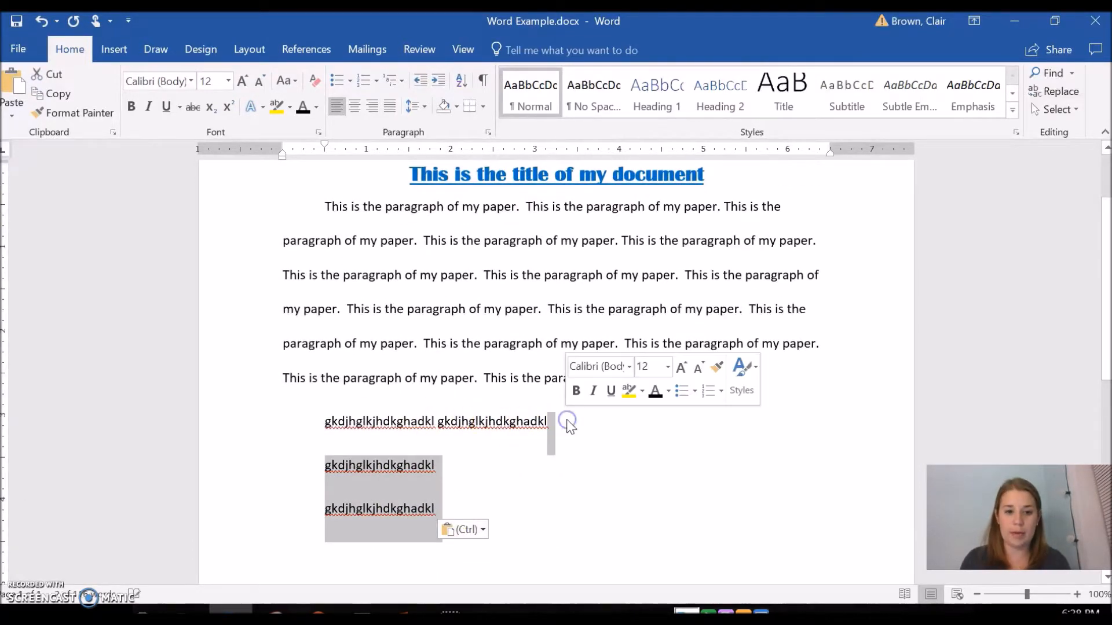
{"action": "key", "text": "BackSpace"}
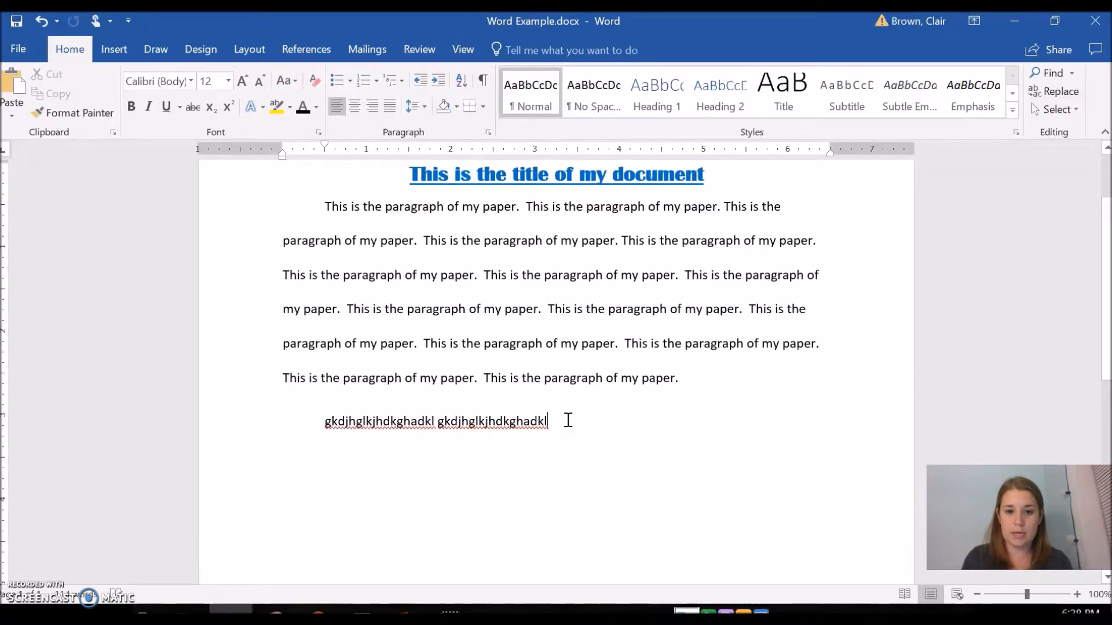
{"action": "triple_click", "coordinate": [325, 426]}
{"action": "key", "text": "BackSpace"}
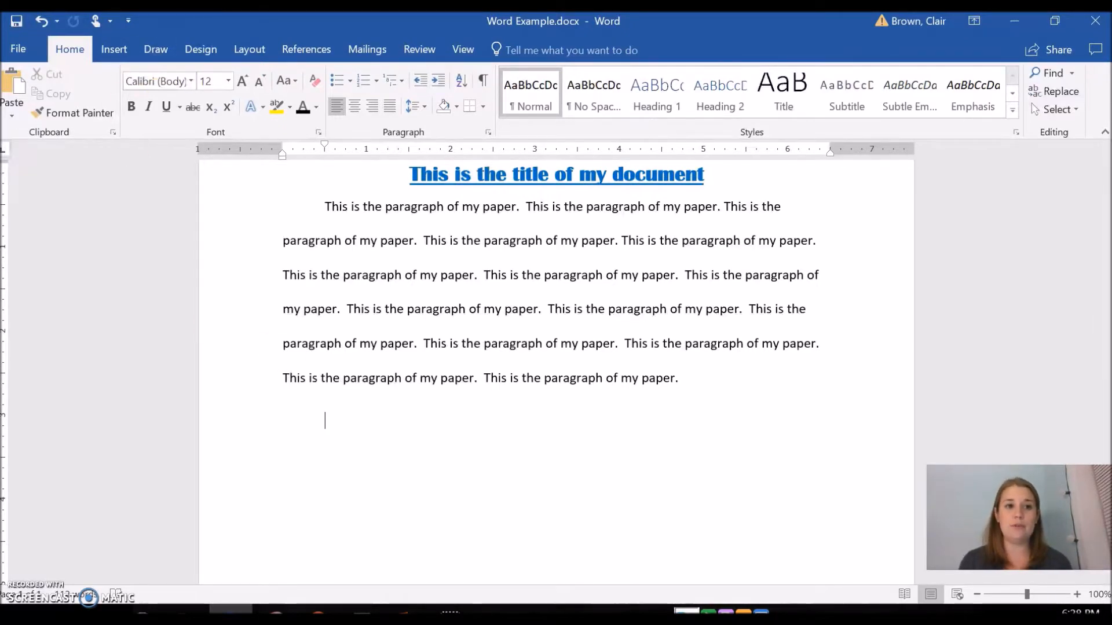
Insert a page break after the paragraph so the cursor moves to a new page
{"action": "left_click", "coordinate": [120, 53]}
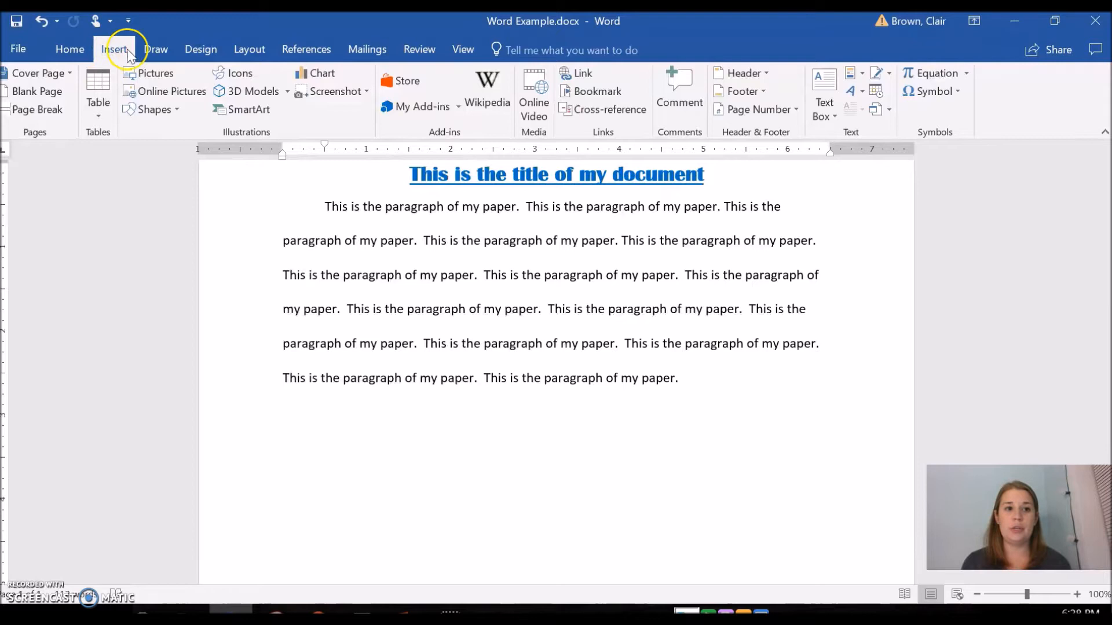
{"action": "left_click", "coordinate": [47, 110]}
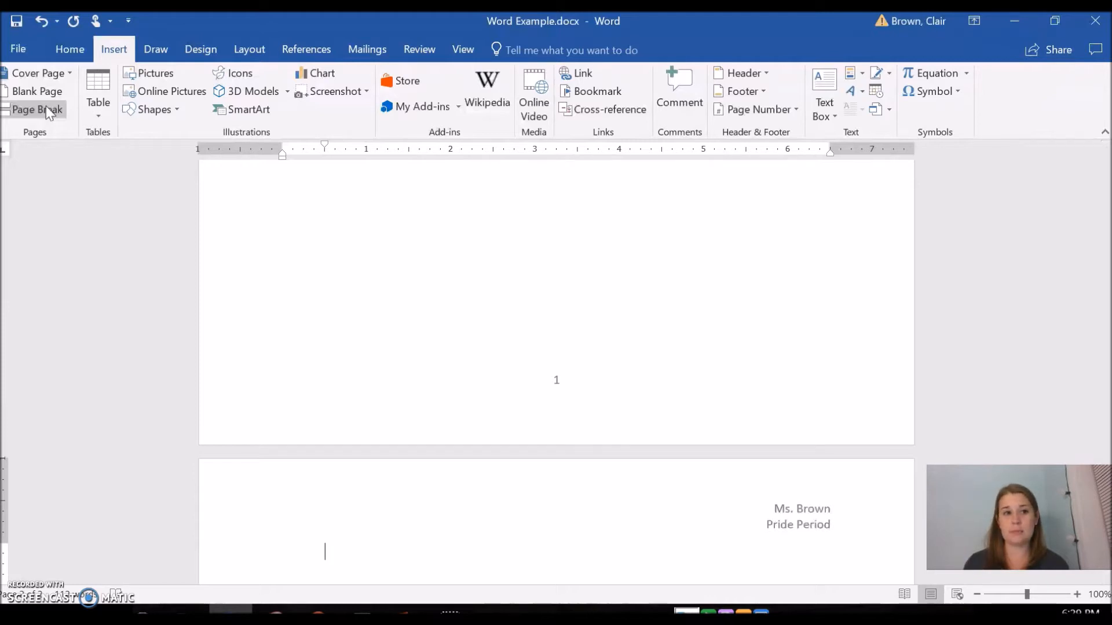
{"action": "left_click", "coordinate": [29, 115]}
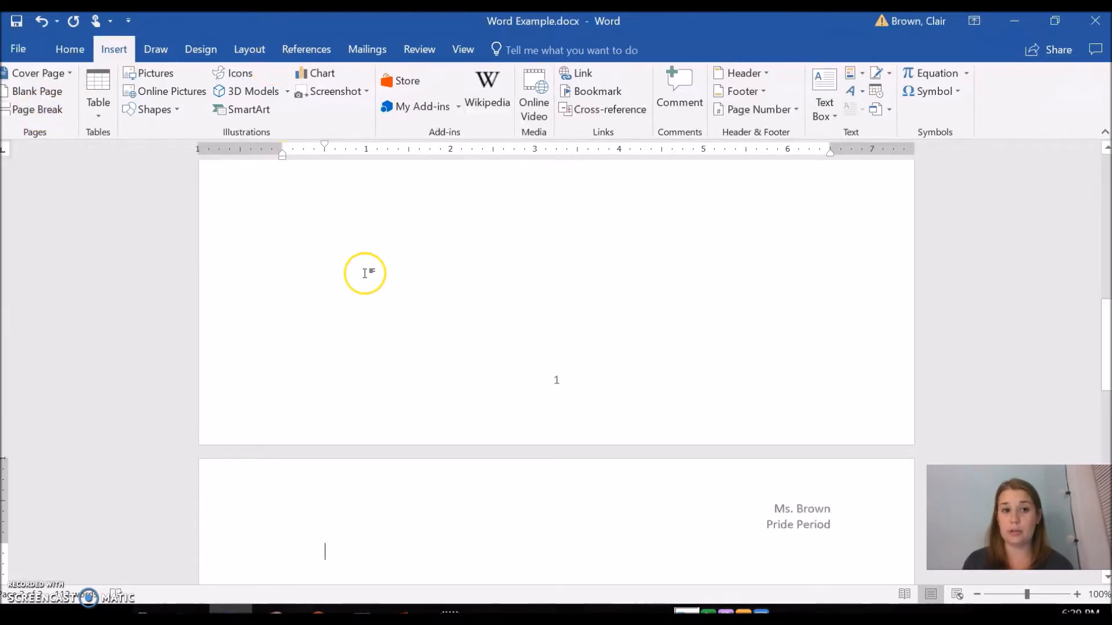
{"action": "scroll", "coordinate": [391, 496], "scroll_direction": "down", "scroll_amount": 1}
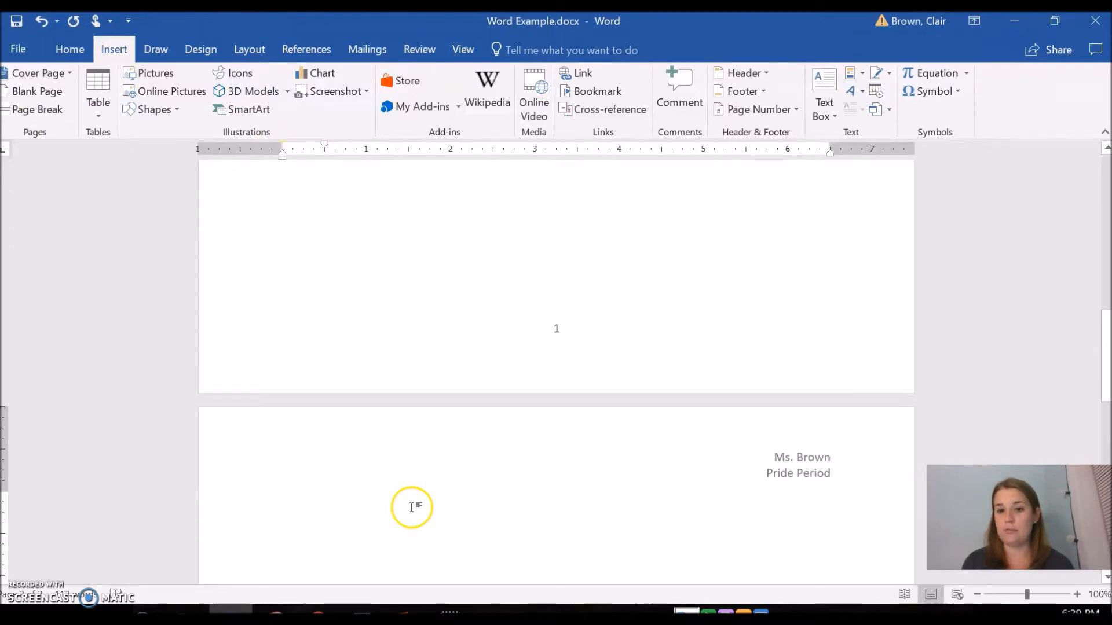
{"action": "scroll", "coordinate": [389, 547], "scroll_direction": "down", "scroll_amount": 2}
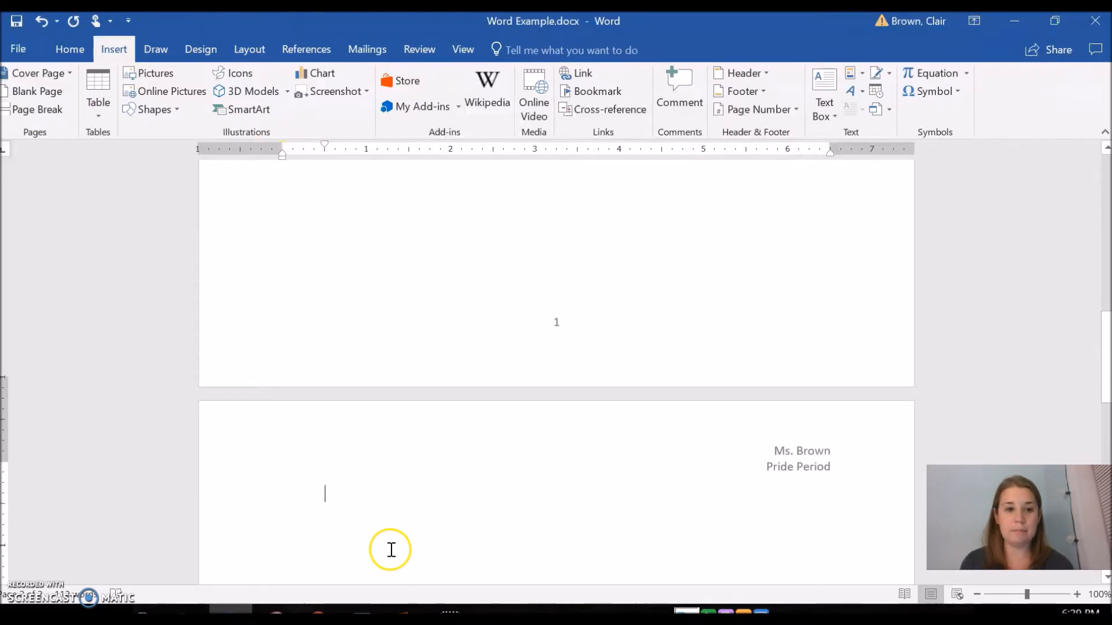
Start a numbered list on the new page with the first item "This is the first list."
{"action": "left_click", "coordinate": [65, 51]}
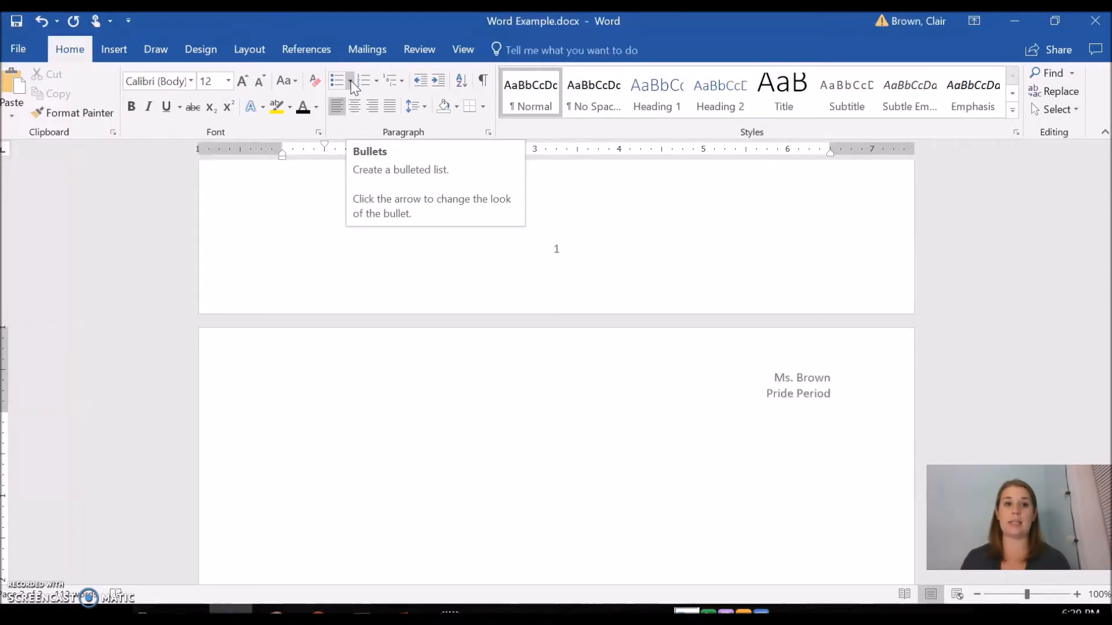
{"action": "left_click", "coordinate": [364, 86]}
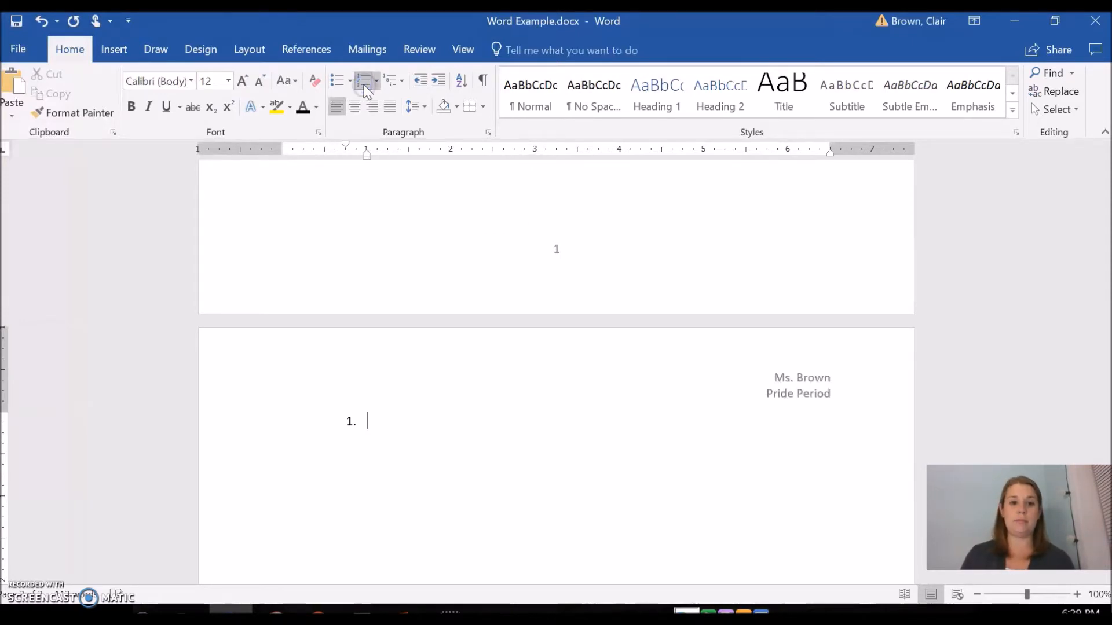
{"action": "type", "text": "This i"}
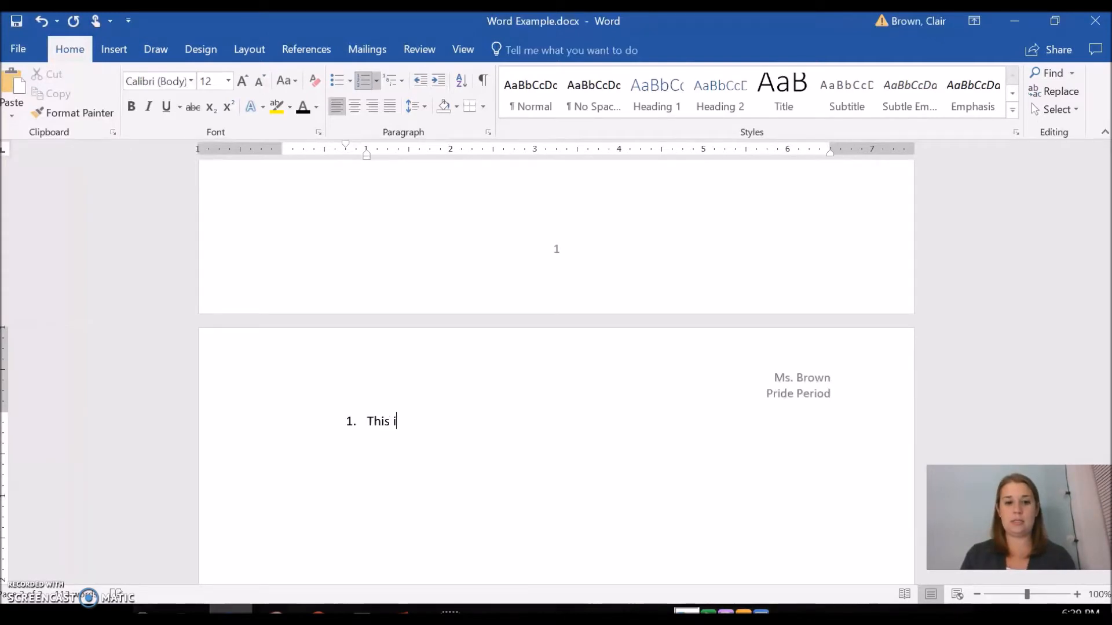
{"action": "type", "text": "s the firs"}
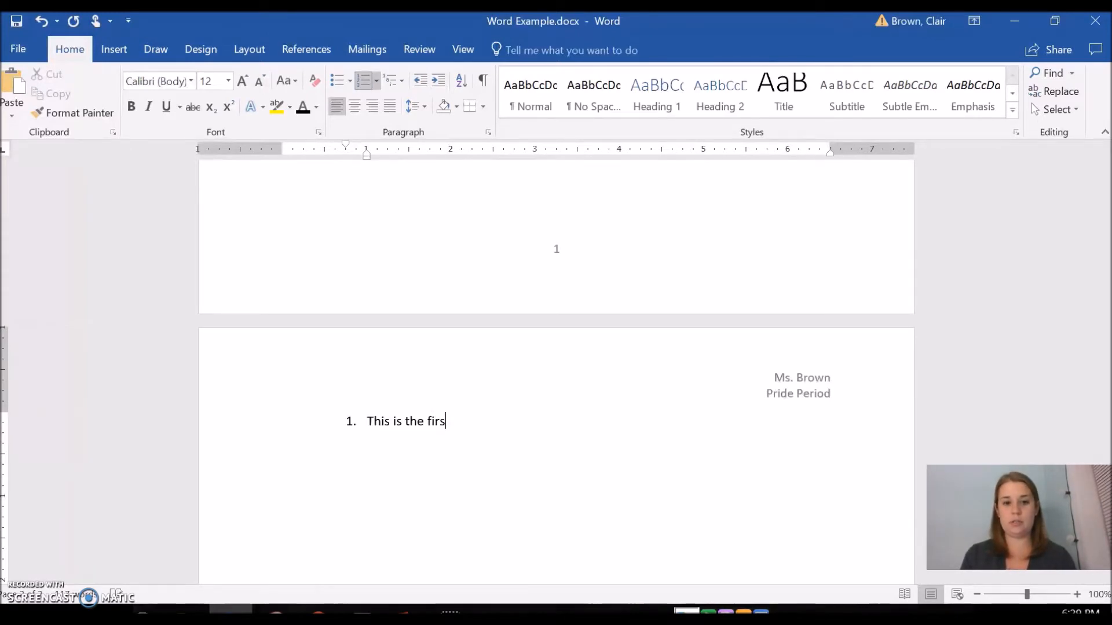
{"action": "type", "text": "t list."}
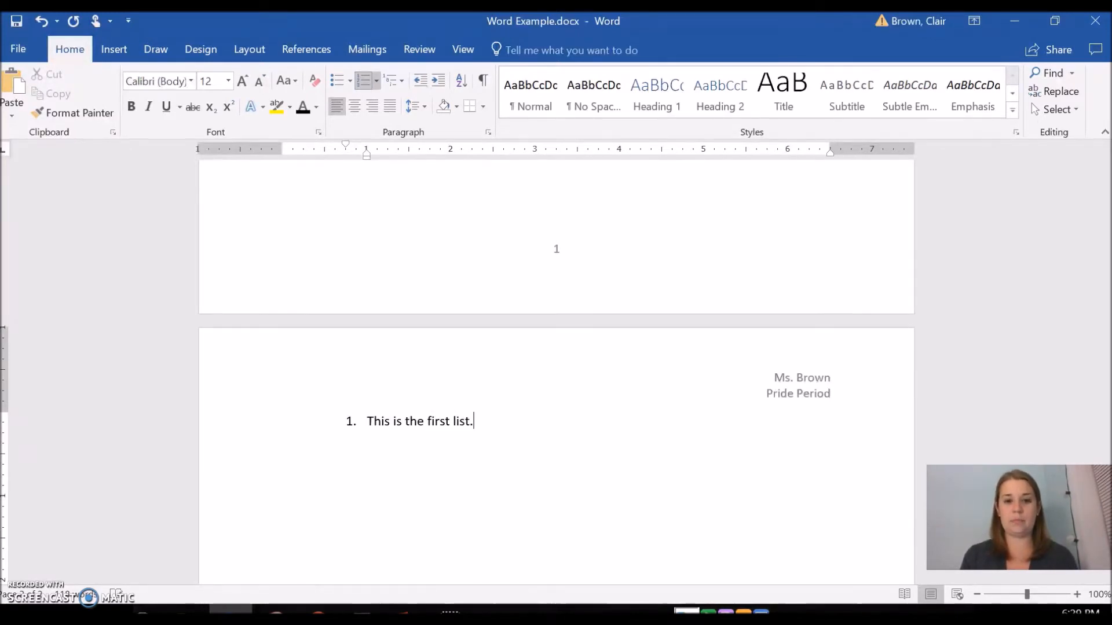
{"action": "key", "text": "Return"}
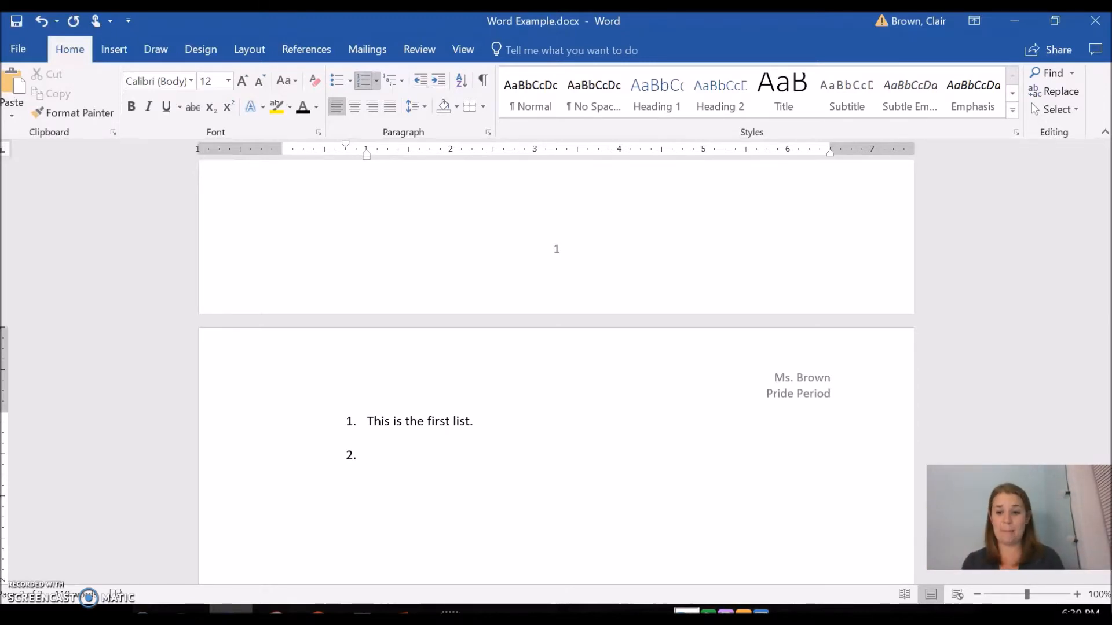
{"action": "key", "text": "BackSpace"}
{"action": "key", "text": "BackSpace"}
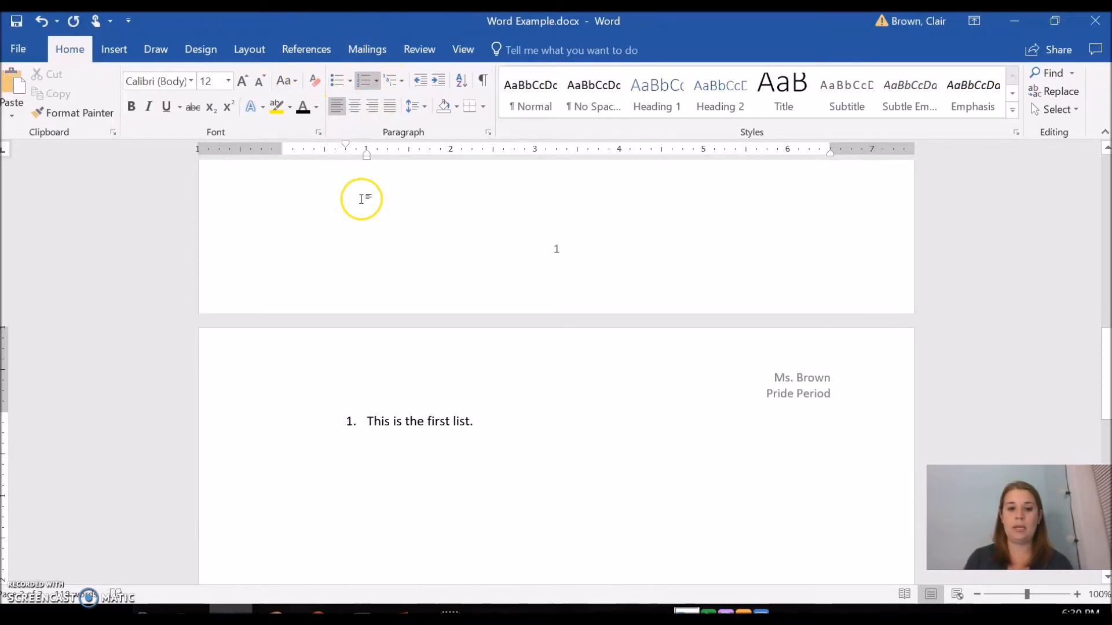
Add a new list item and indent it into a lettered sub-item reading "Vdsjhjh"
{"action": "key", "text": "Return"}
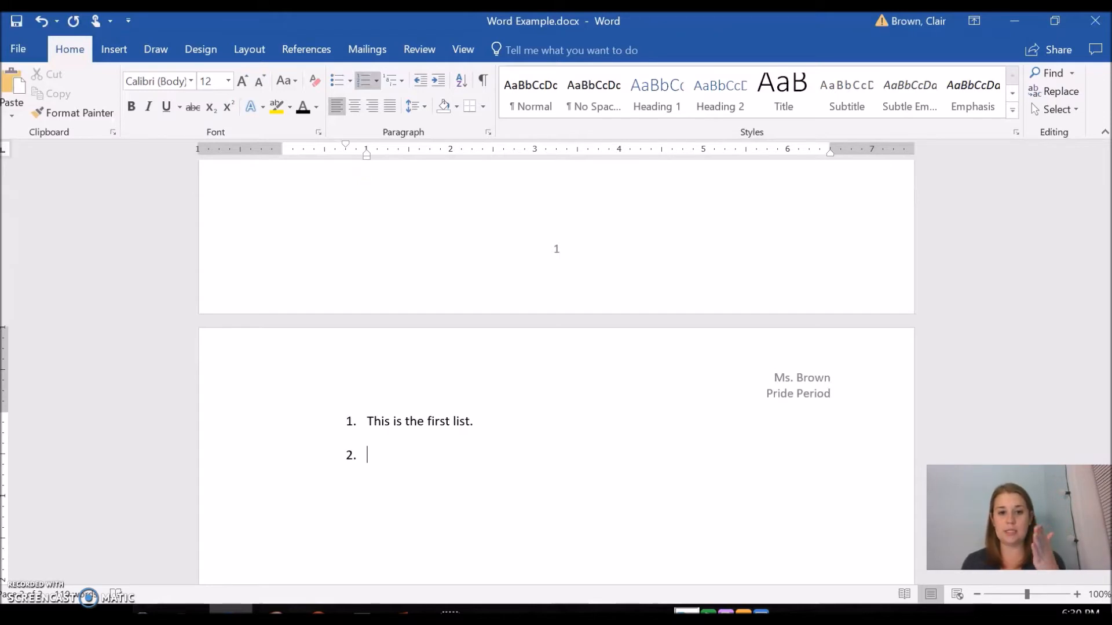
{"action": "key", "text": "Tab"}
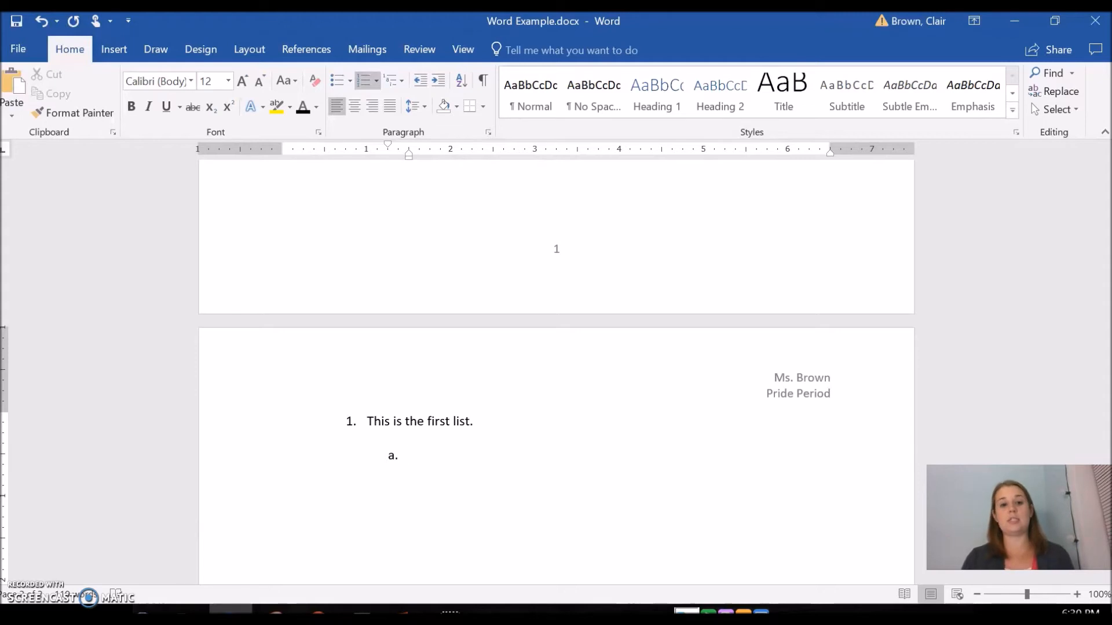
{"action": "type", "text": "vdsjhjh"}
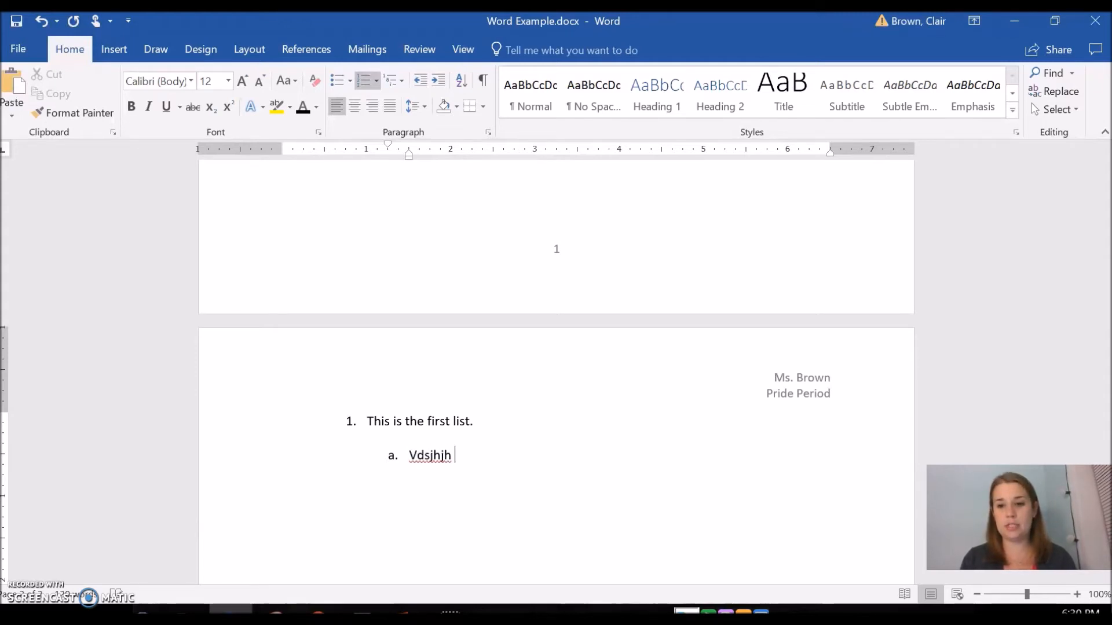
{"action": "key", "text": "Return"}
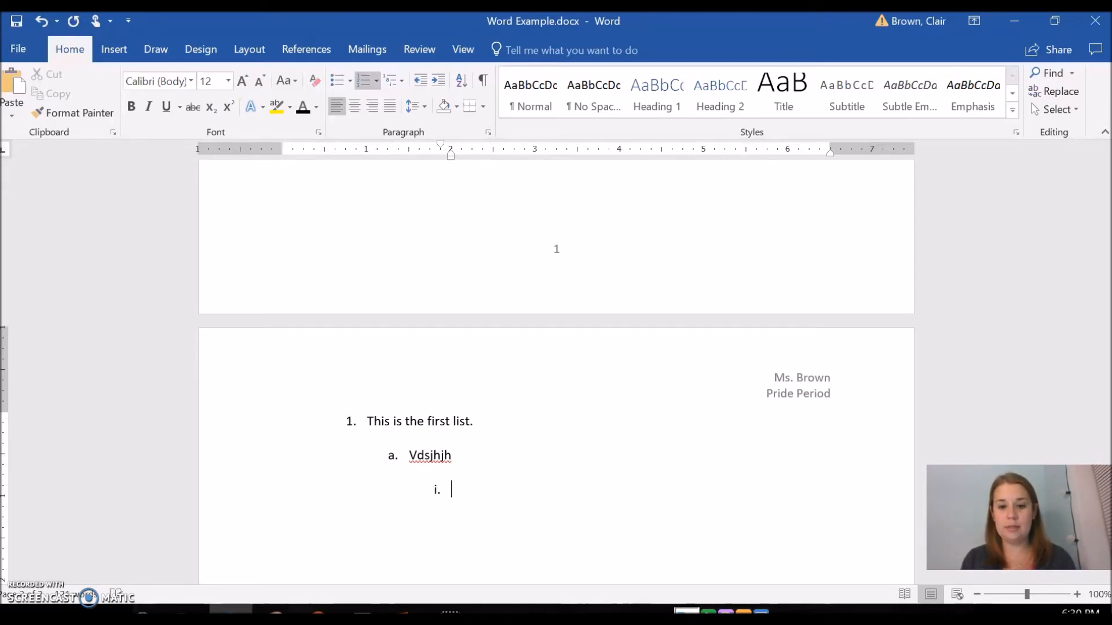
{"action": "key", "text": "shift+Tab"}
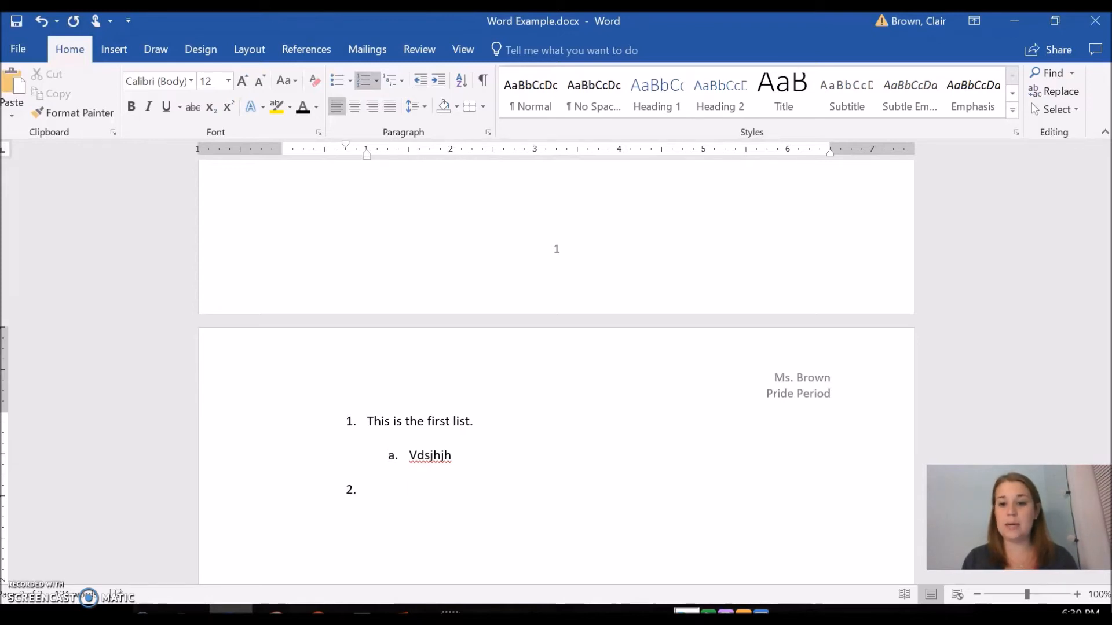
{"action": "key", "text": "BackSpace"}
{"action": "key", "text": "BackSpace"}
{"action": "key", "text": "BackSpace"}
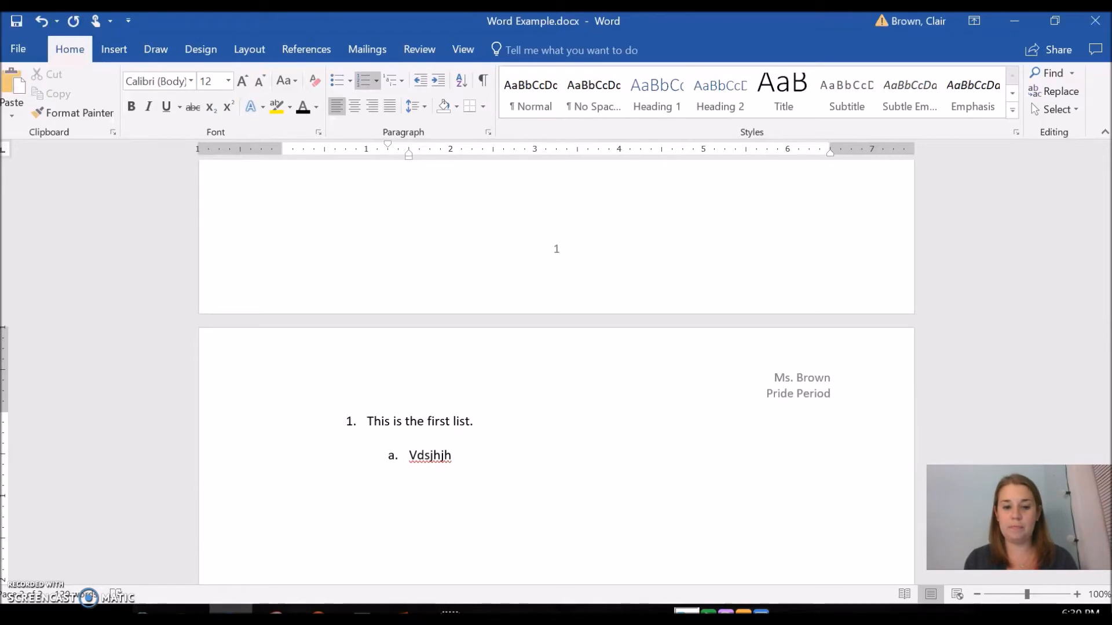
Add a second sub-item "Fkdjdjhs" under the first list item and start a third sub-item
{"action": "key", "text": "Return"}
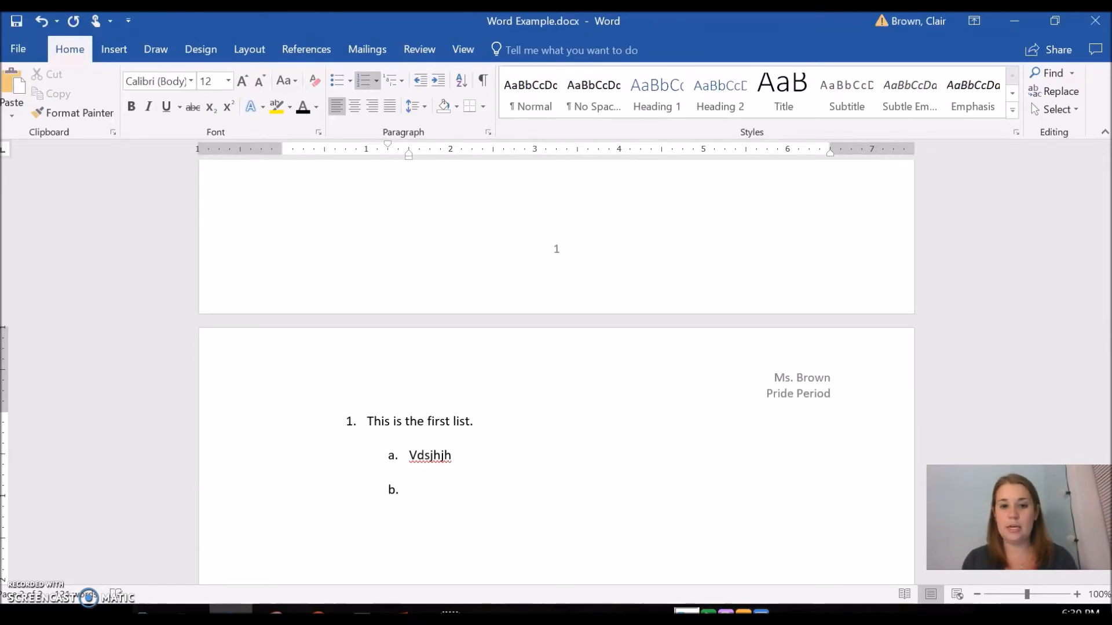
{"action": "type", "text": "fkdjdjhs"}
{"action": "key", "text": "Return"}
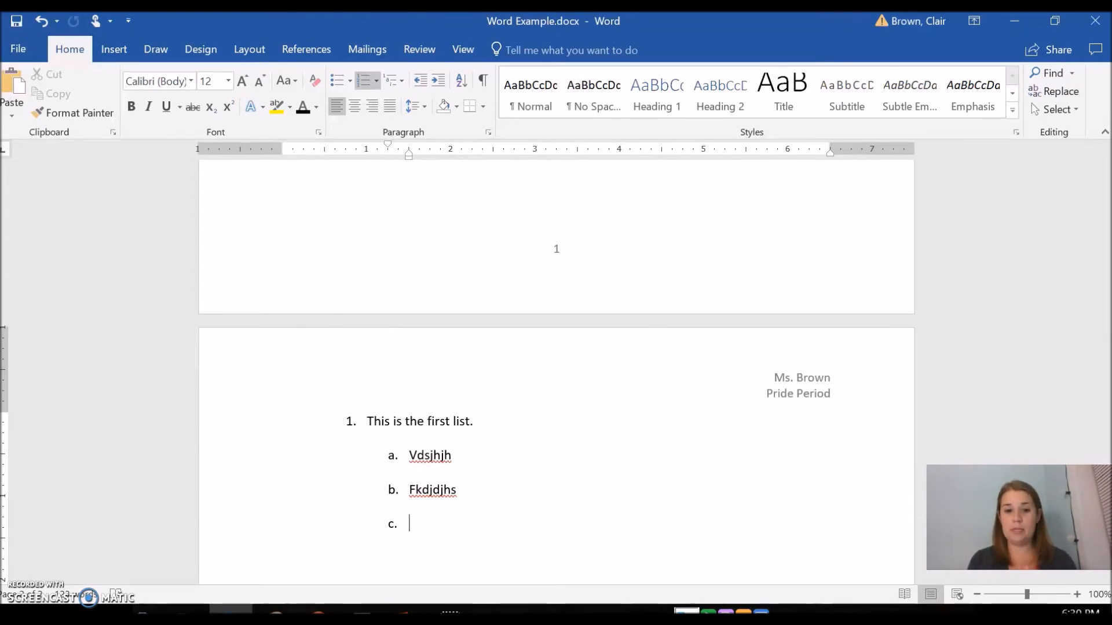
Indent the empty list item to a roman-numeral third level, then outdent it twice to make it top-level item 2
{"action": "key", "text": "Tab"}
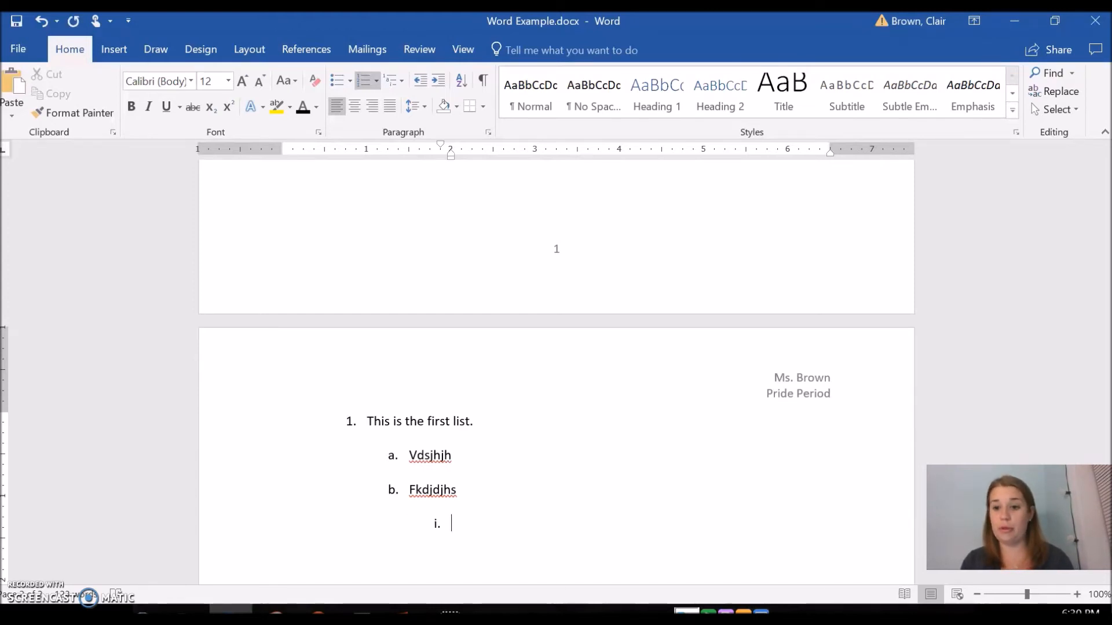
{"action": "key", "text": "shift+Tab"}
{"action": "key", "text": "shift+Tab"}
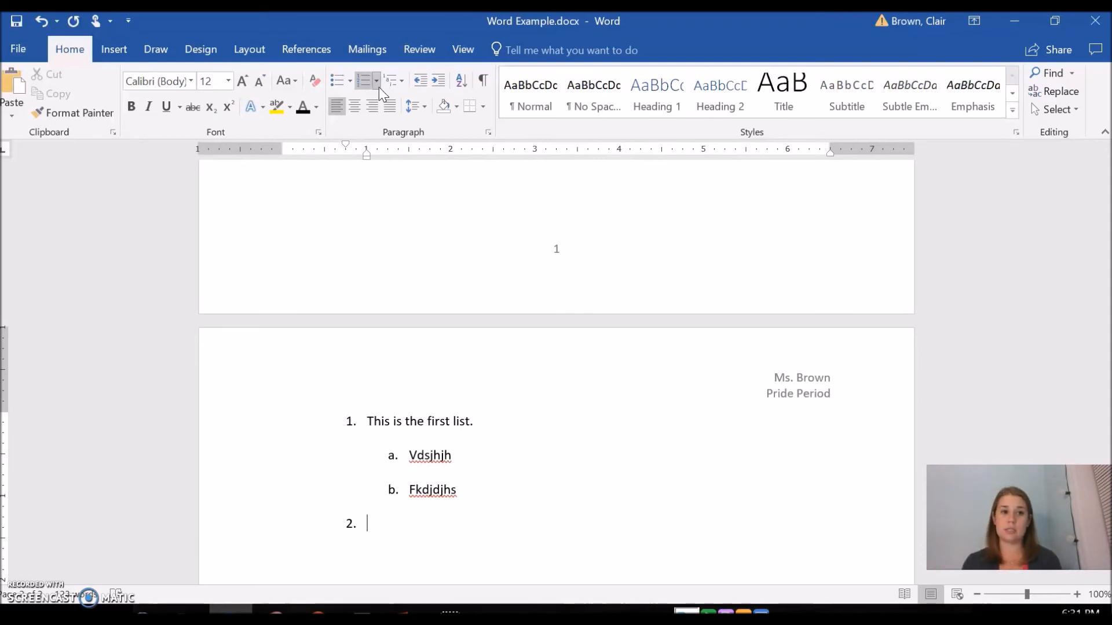
Open the page margin presets and close them without applying one
{"action": "left_click", "coordinate": [250, 50]}
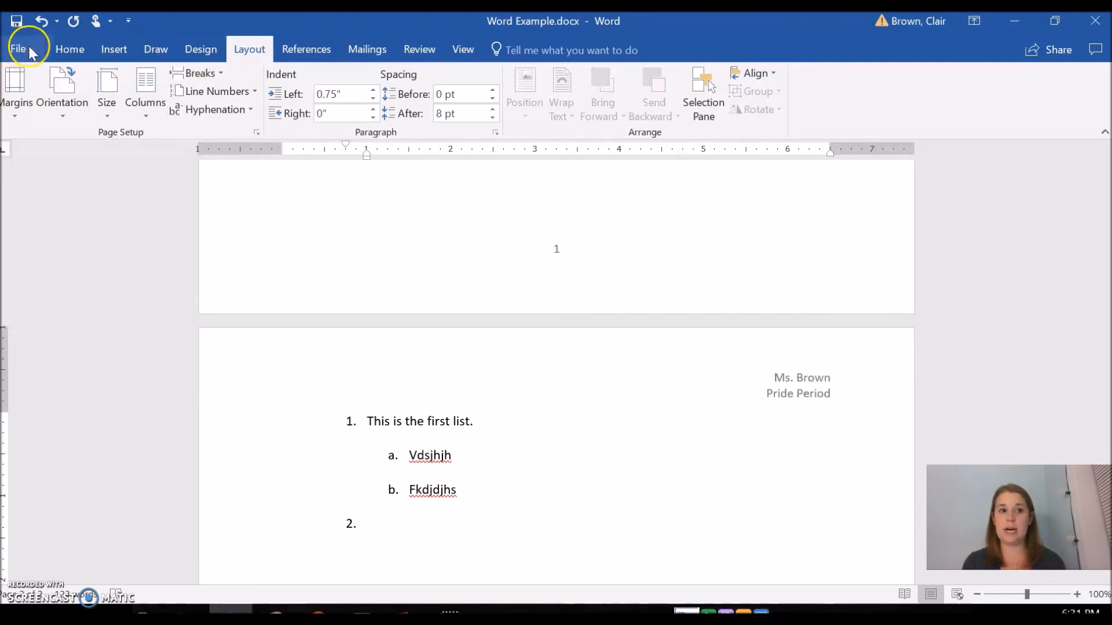
{"action": "left_click", "coordinate": [252, 47]}
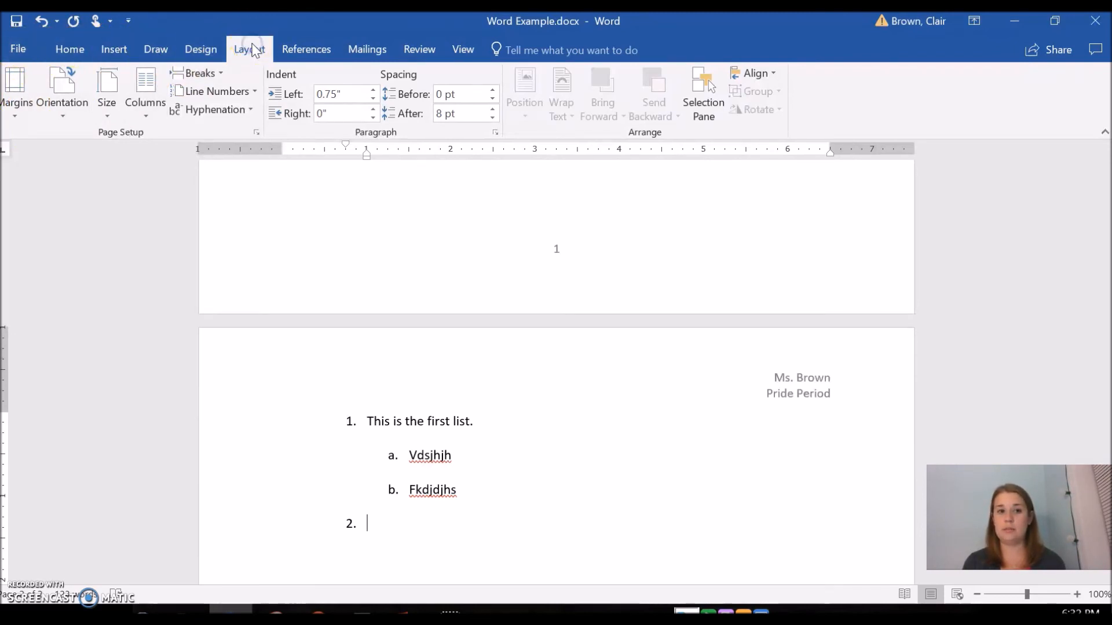
{"action": "left_click", "coordinate": [12, 103]}
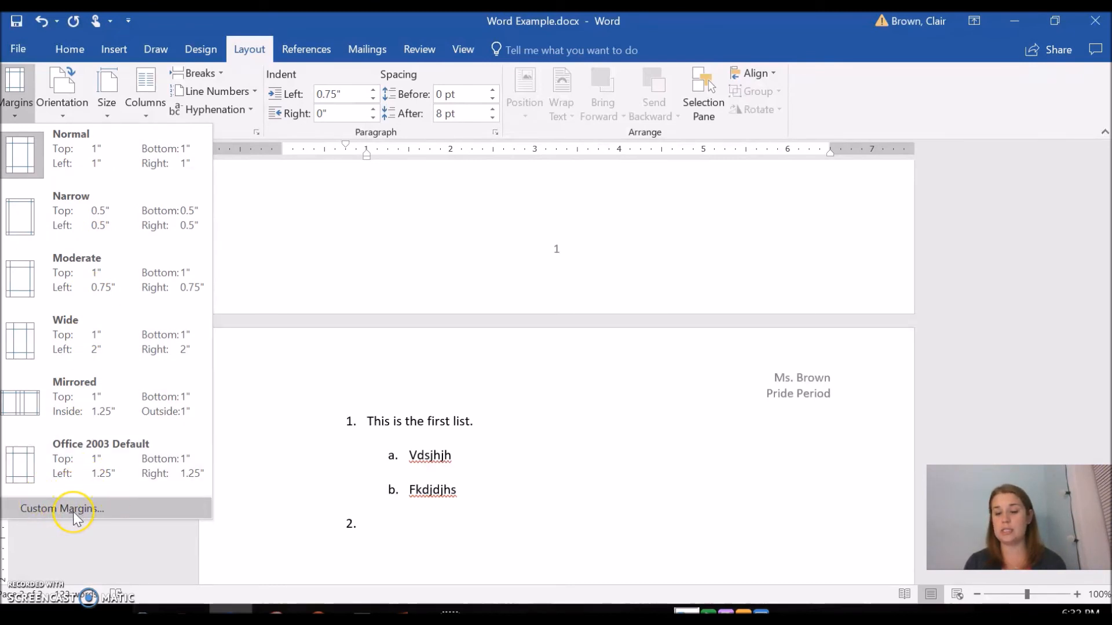
{"action": "left_click", "coordinate": [517, 525]}
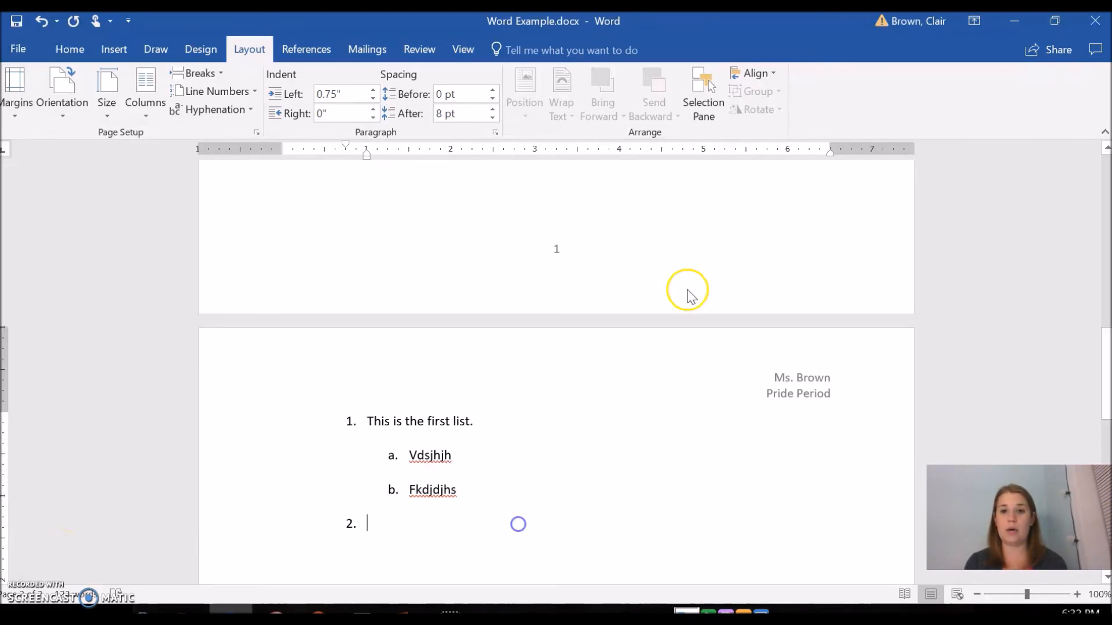